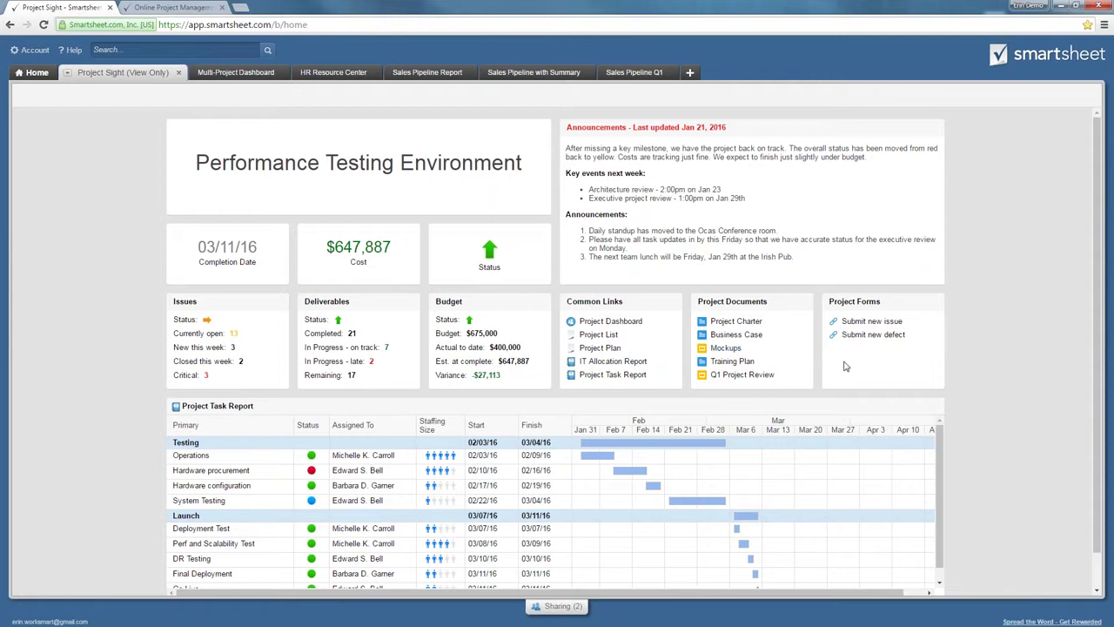
- Review the Project Sight and Multi-Project Dashboard in full, and open the HR Resource Center Sight
scroll(842, 365, down, 1)
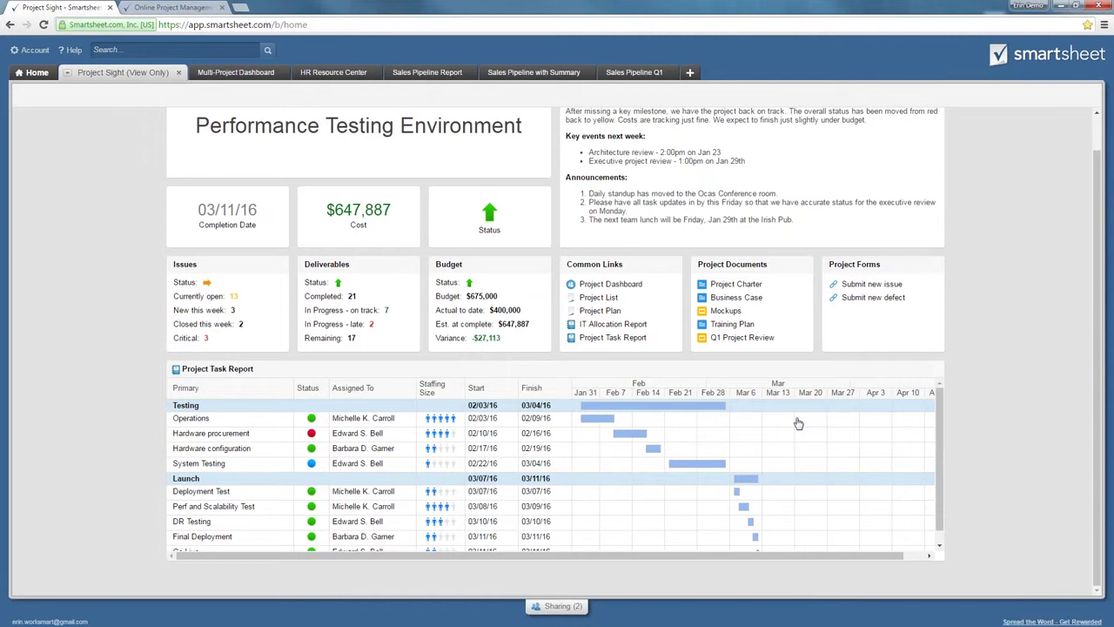
click(235, 73)
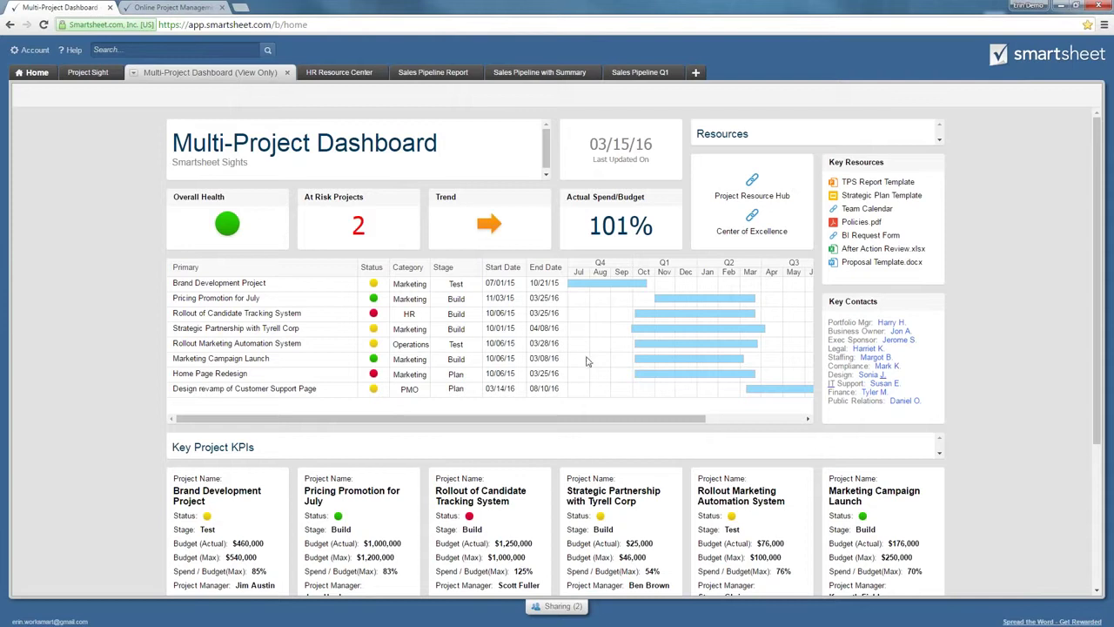
scroll(606, 377, down, 3)
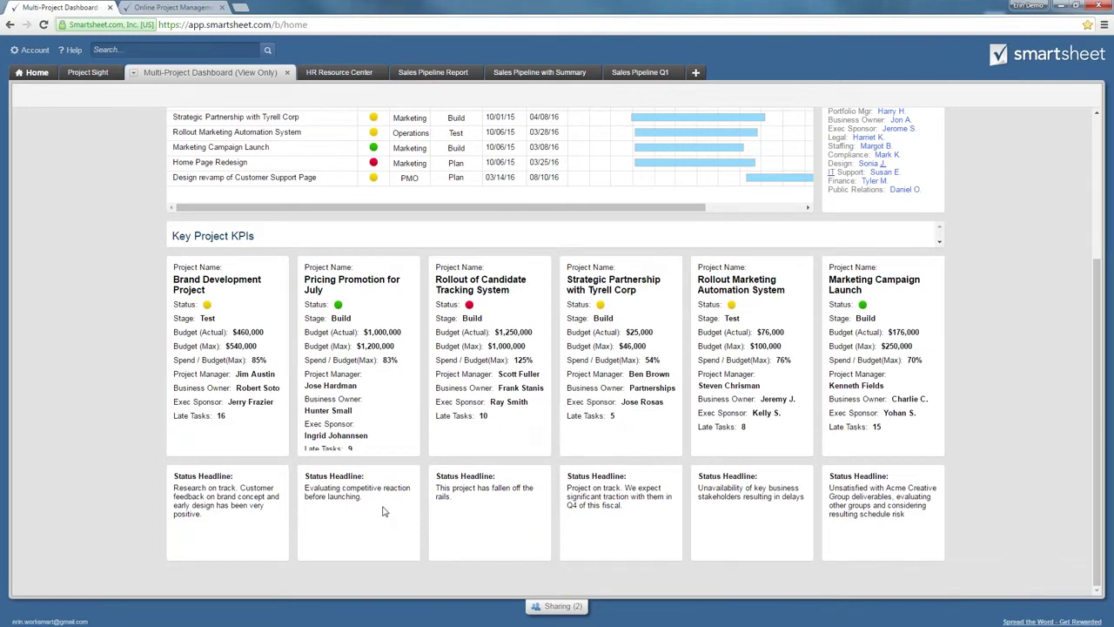
scroll(382, 511, up, 5)
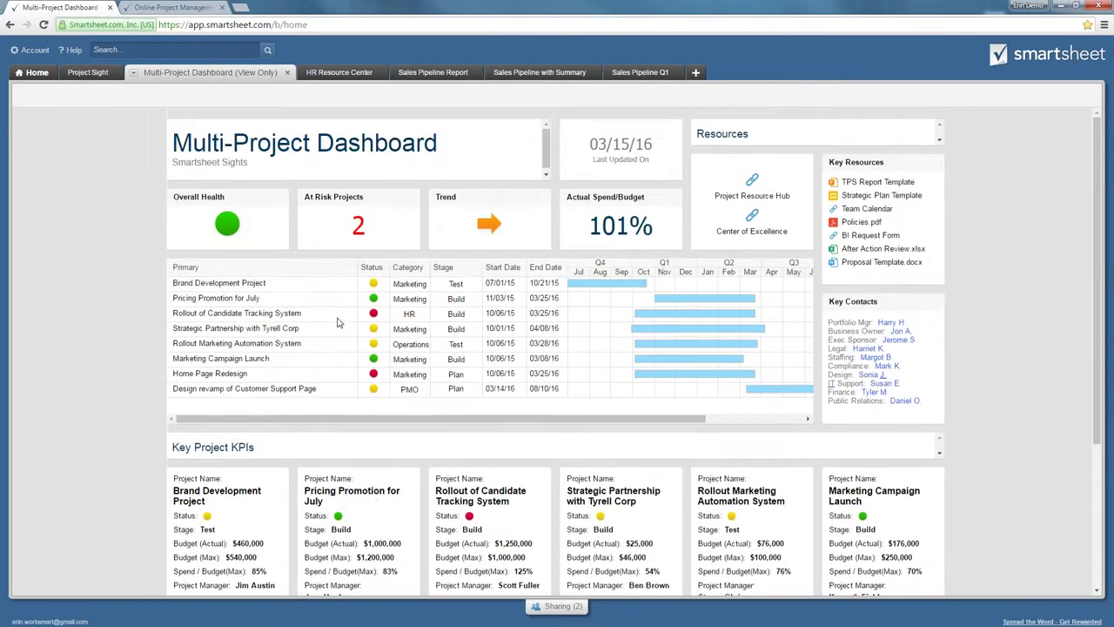
click(341, 74)
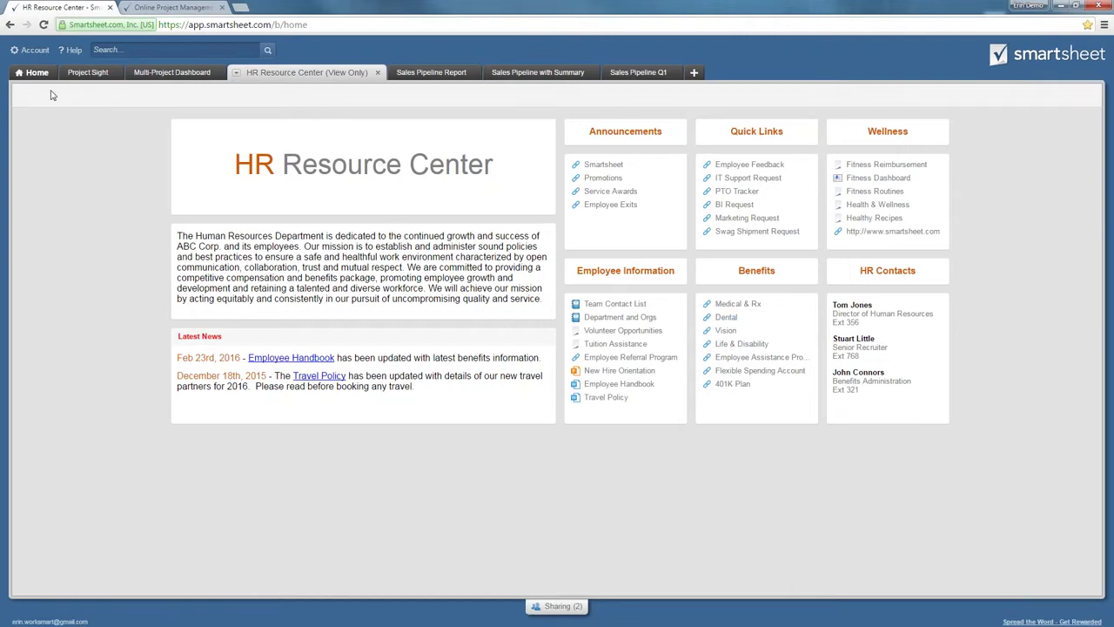
- Switch to the public Smartsheet website, open the Sight Gallery and browse the example Sights from CIO Sight to Single Project Sight
click(146, 9)
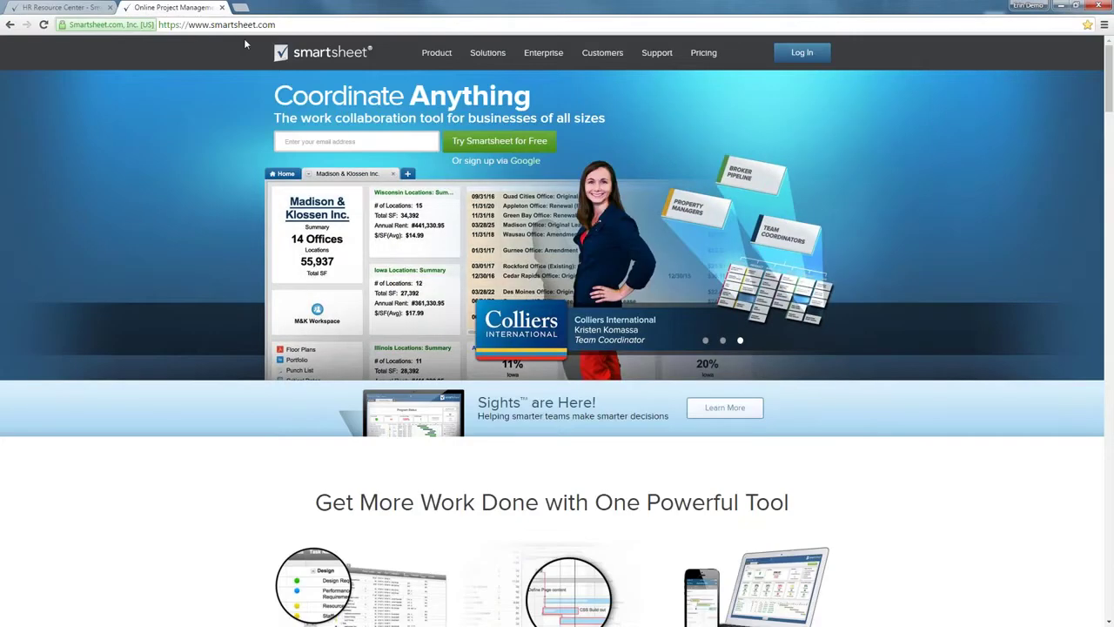
click(731, 417)
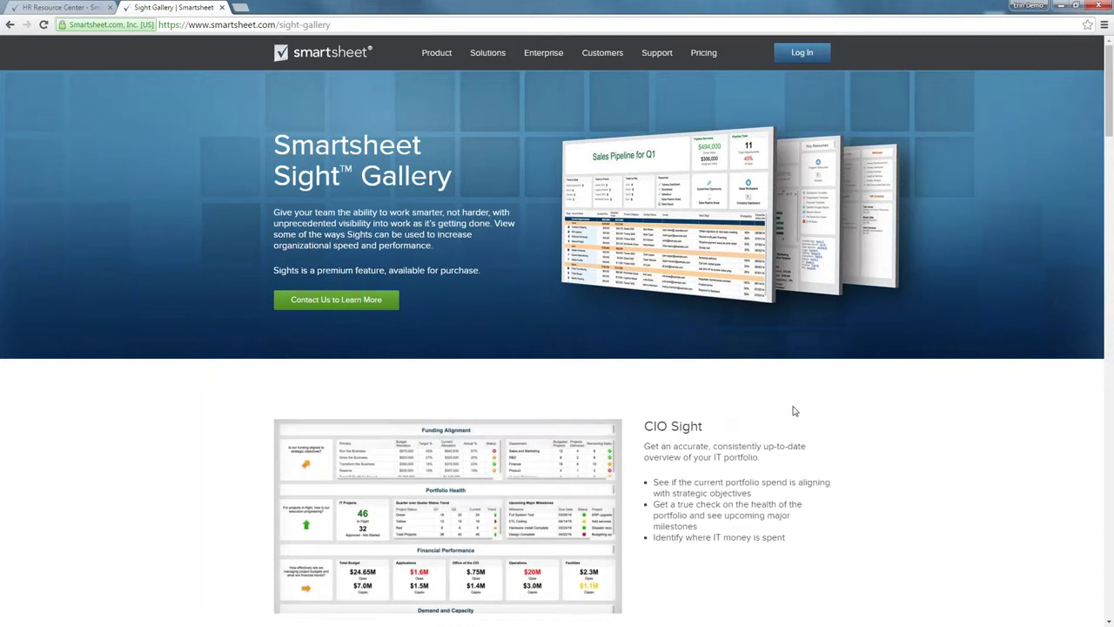
scroll(793, 410, down, 3)
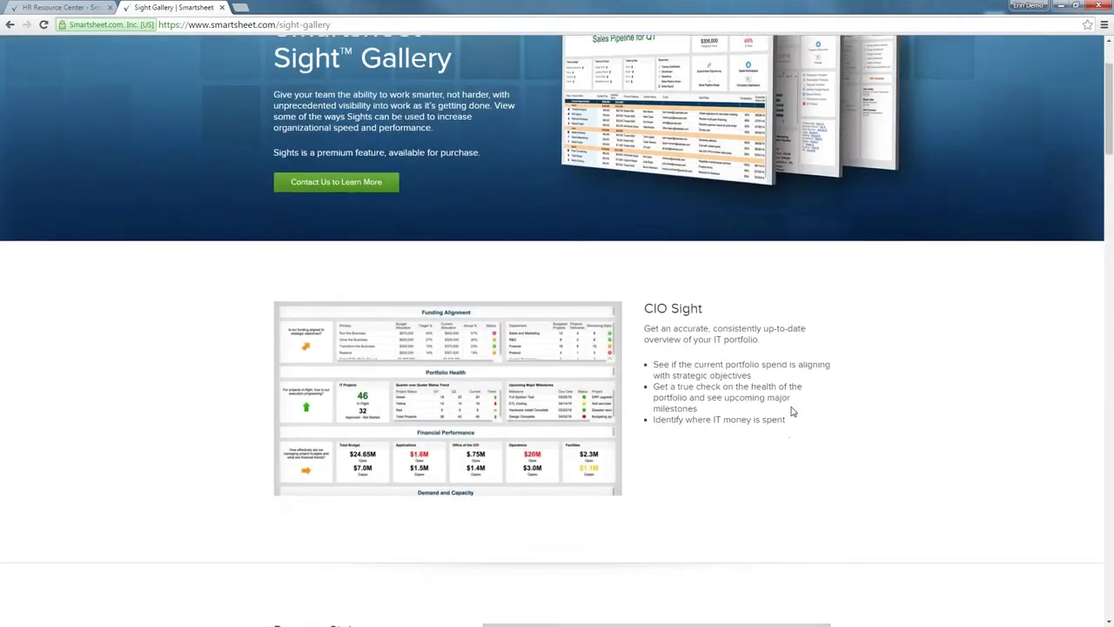
scroll(793, 410, down, 1)
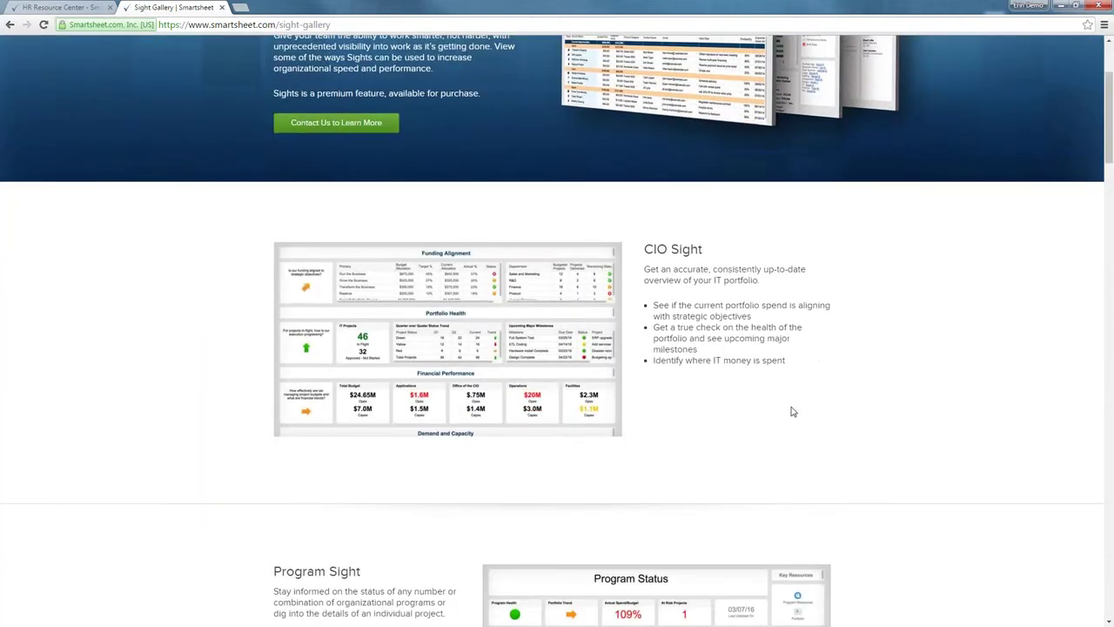
scroll(793, 411, up, 1)
scroll(793, 411, up, 4)
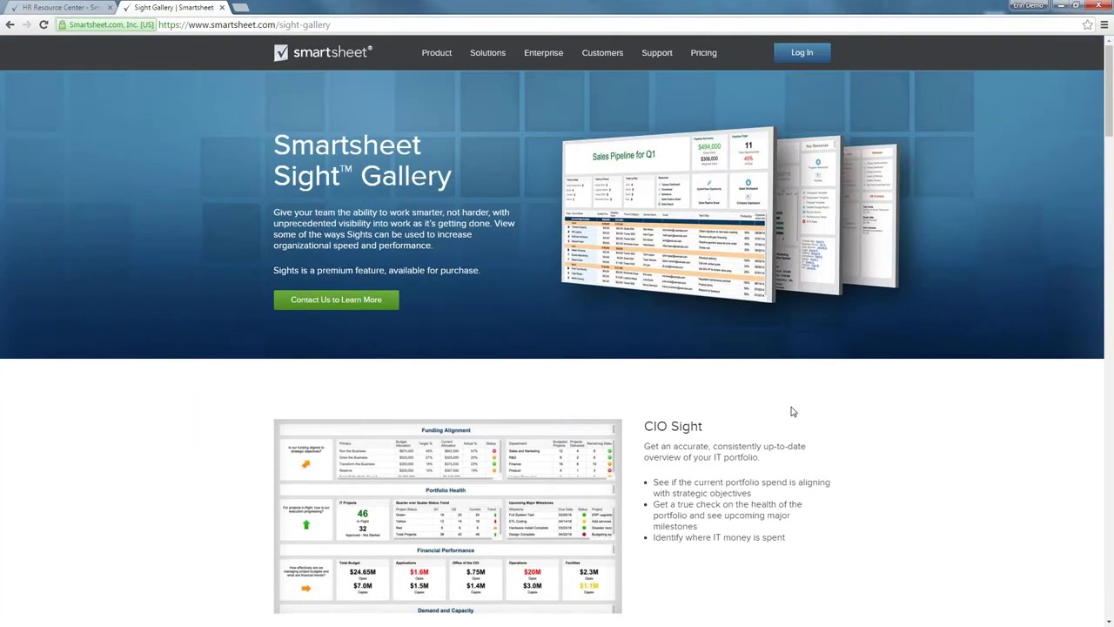
scroll(792, 411, down, 6)
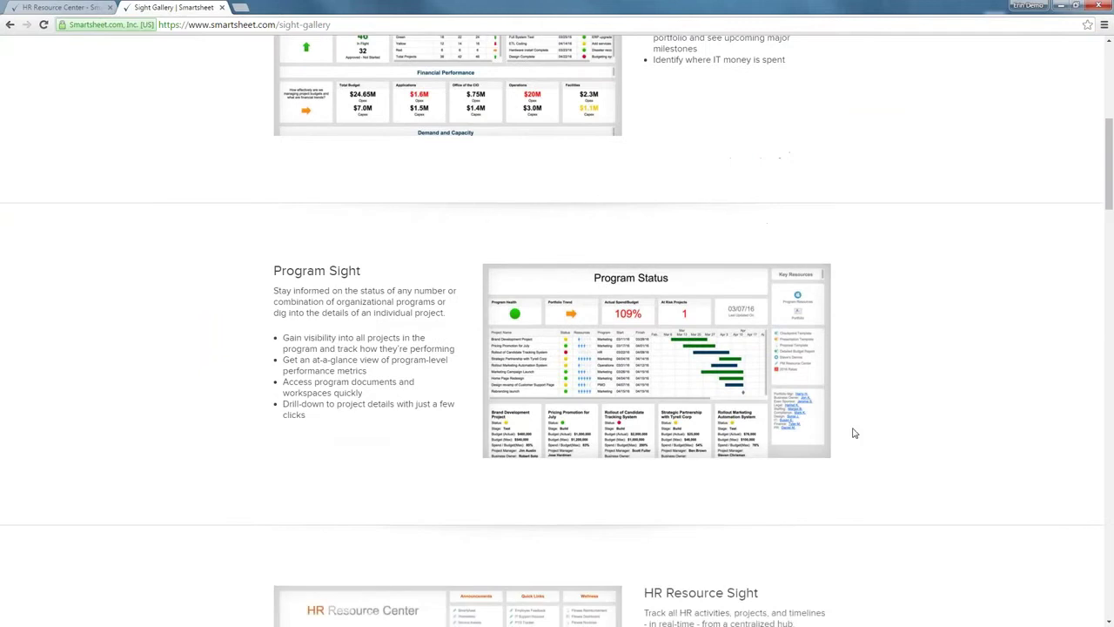
scroll(851, 432, down, 2)
scroll(854, 433, down, 3)
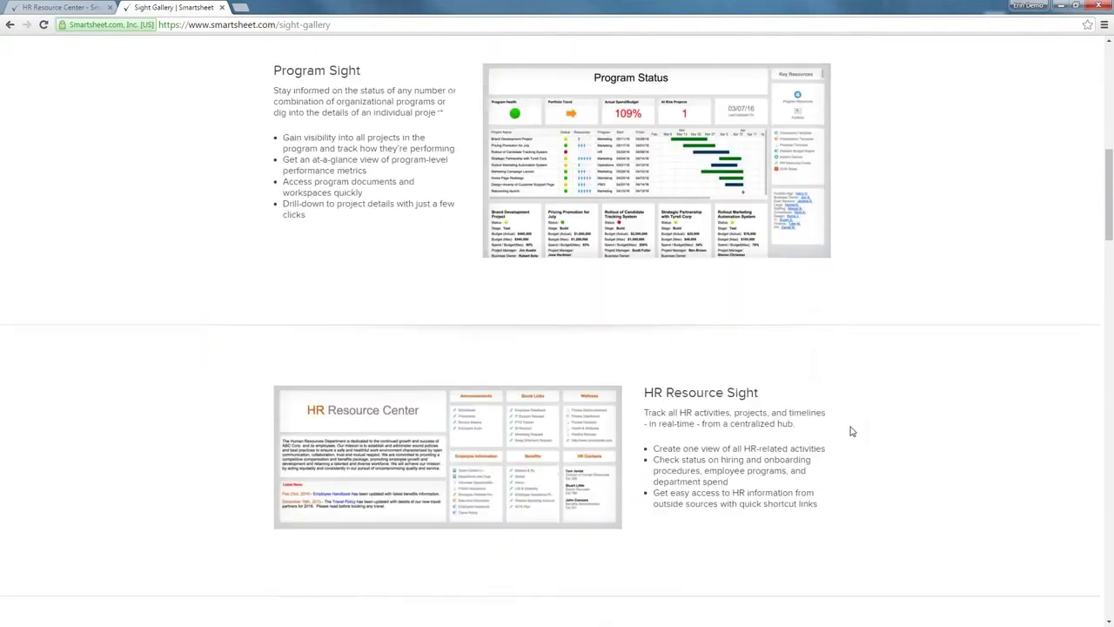
scroll(853, 431, down, 2)
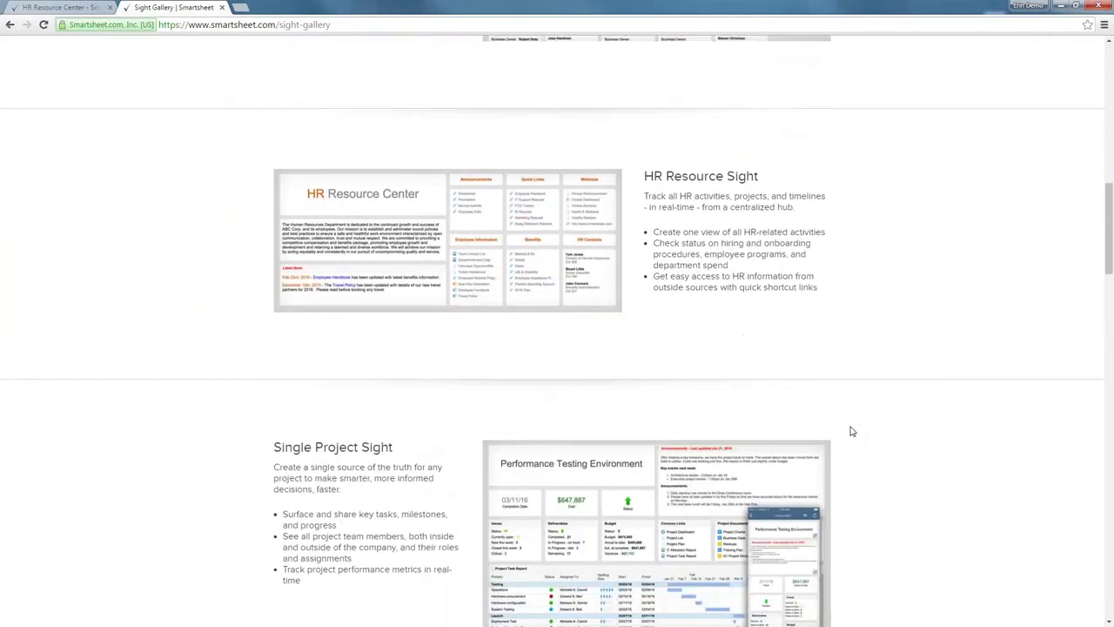
scroll(849, 428, down, 1)
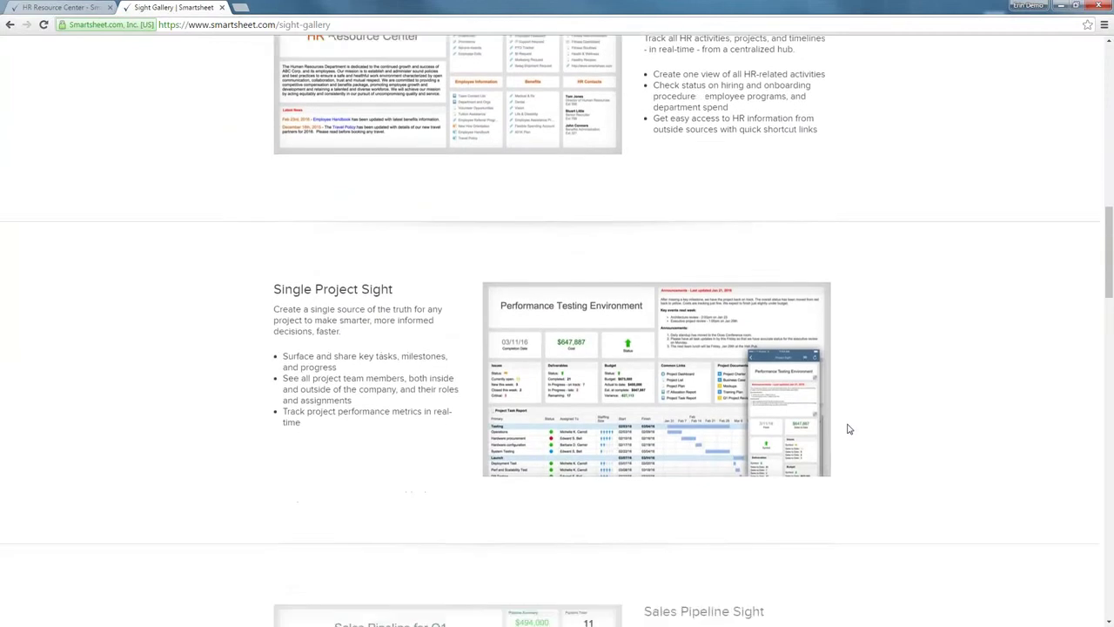
scroll(845, 427, up, 3)
scroll(841, 426, up, 4)
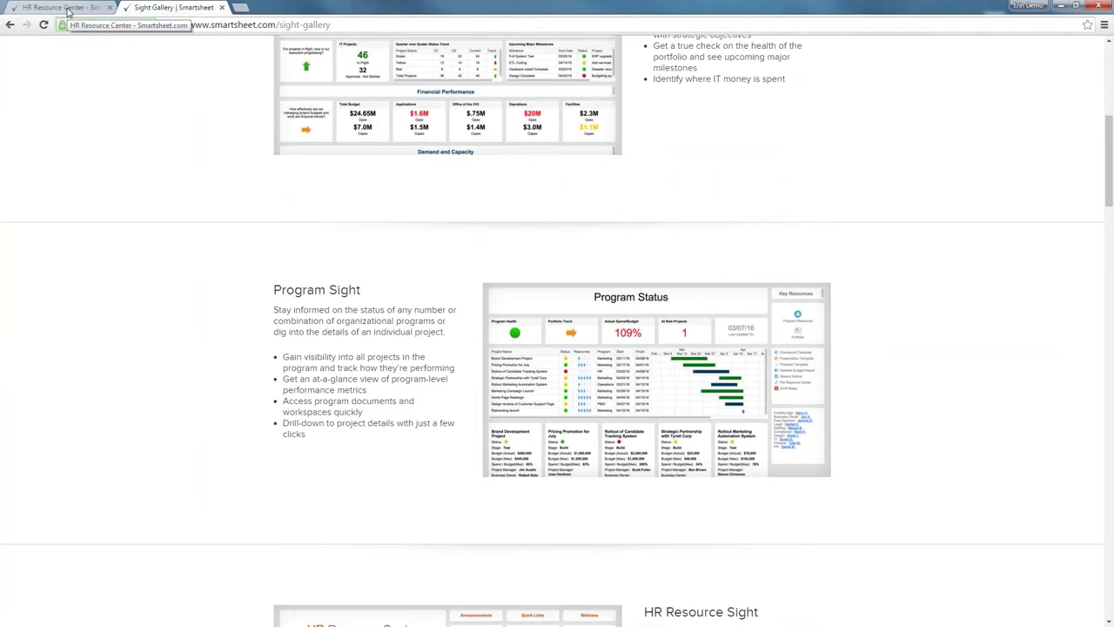
- Return to the Smartsheet app's Home page and view the list of Reports and the list of Sights
click(67, 9)
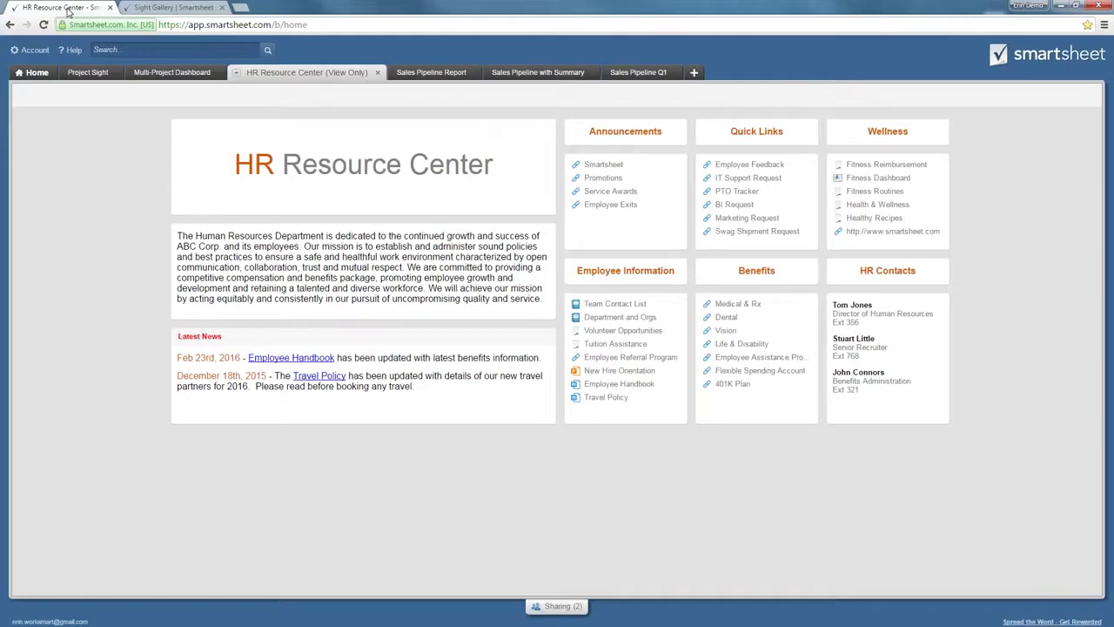
click(33, 74)
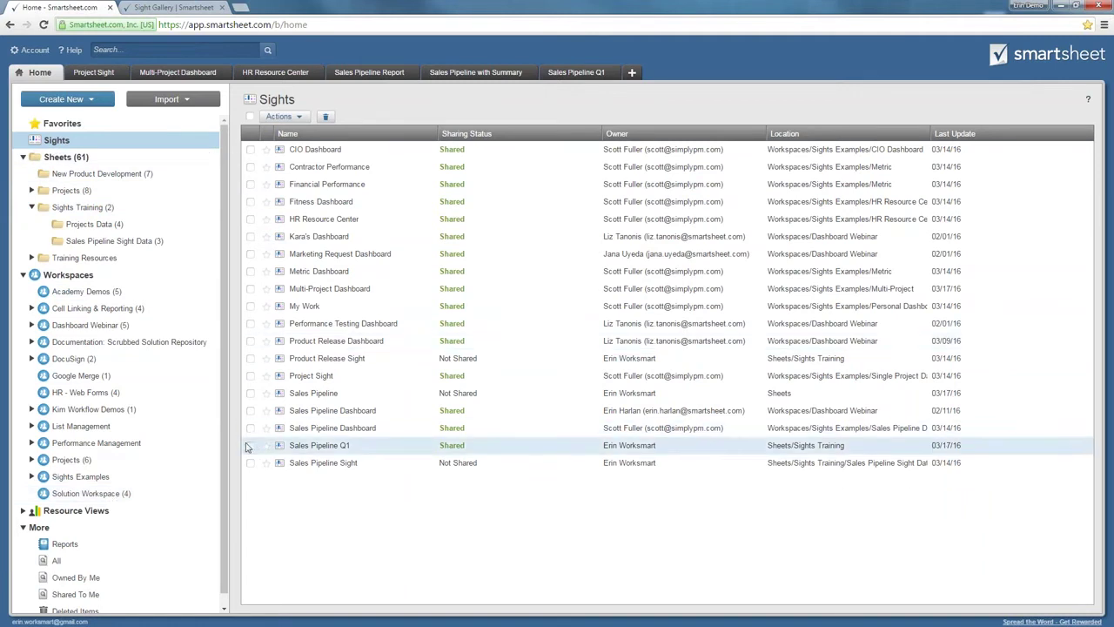
click(65, 544)
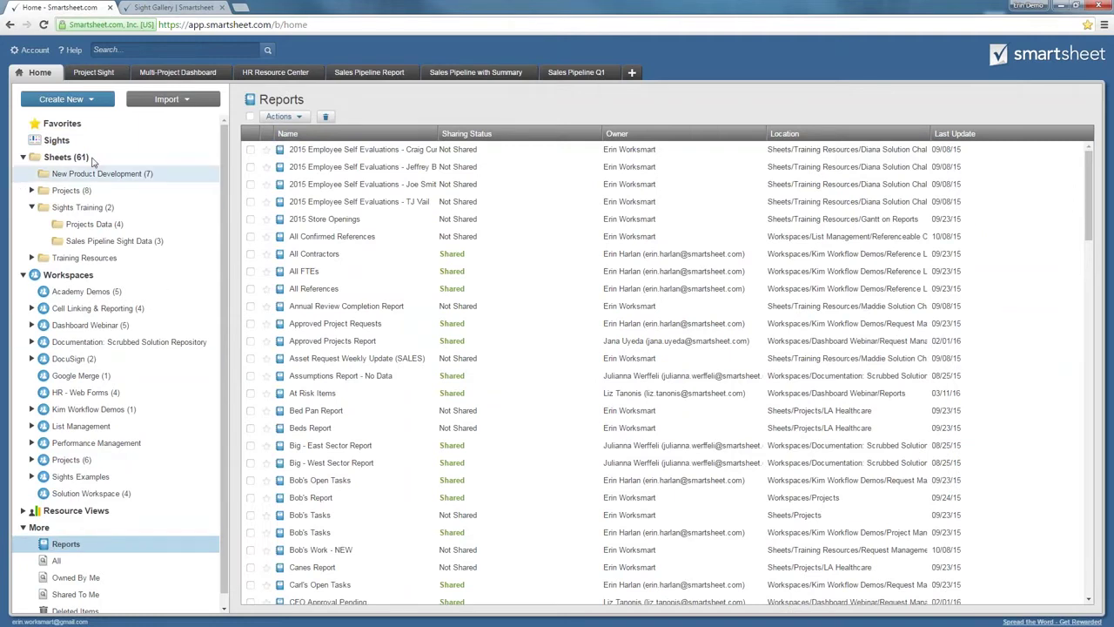
click(58, 142)
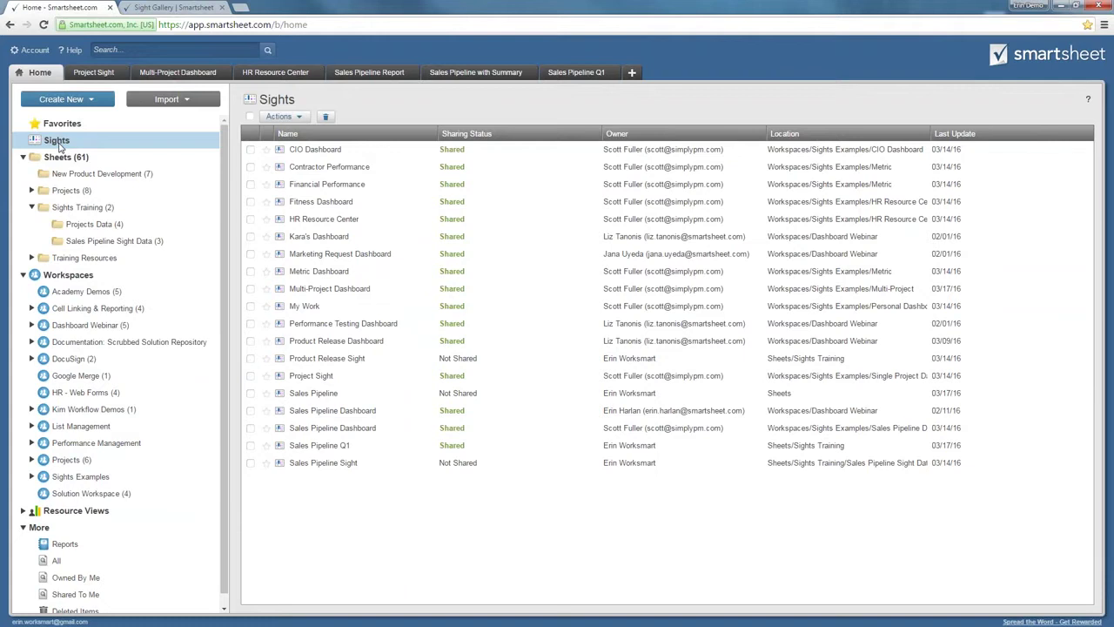
- Create a new Sight named "Sales Pipeline" and open it
click(79, 103)
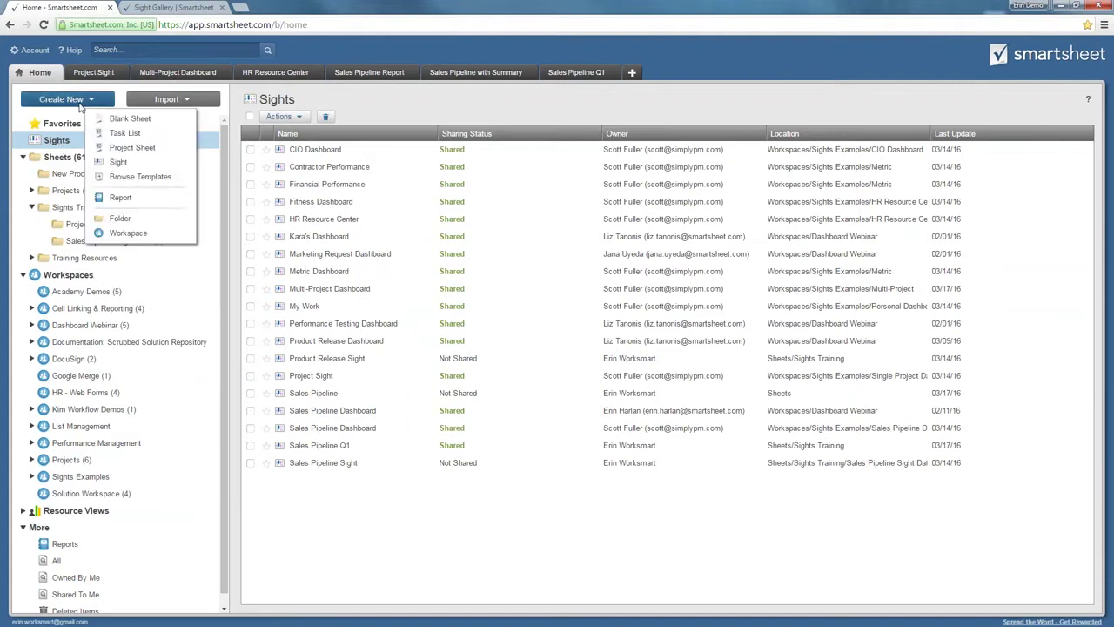
click(118, 162)
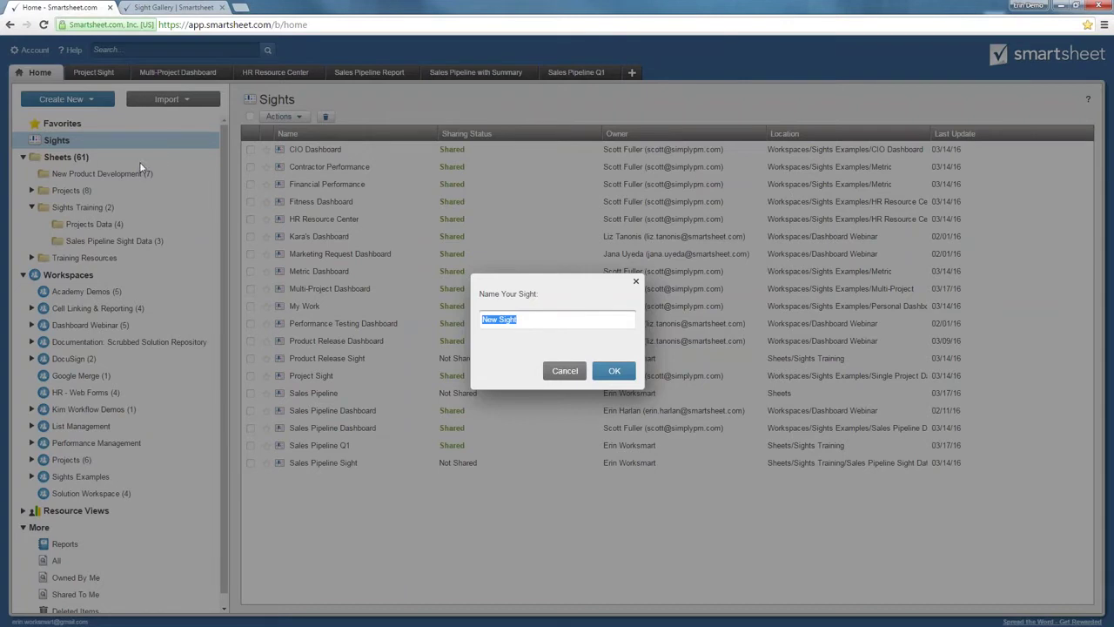
text(Sales Pipeline)
key(Return)
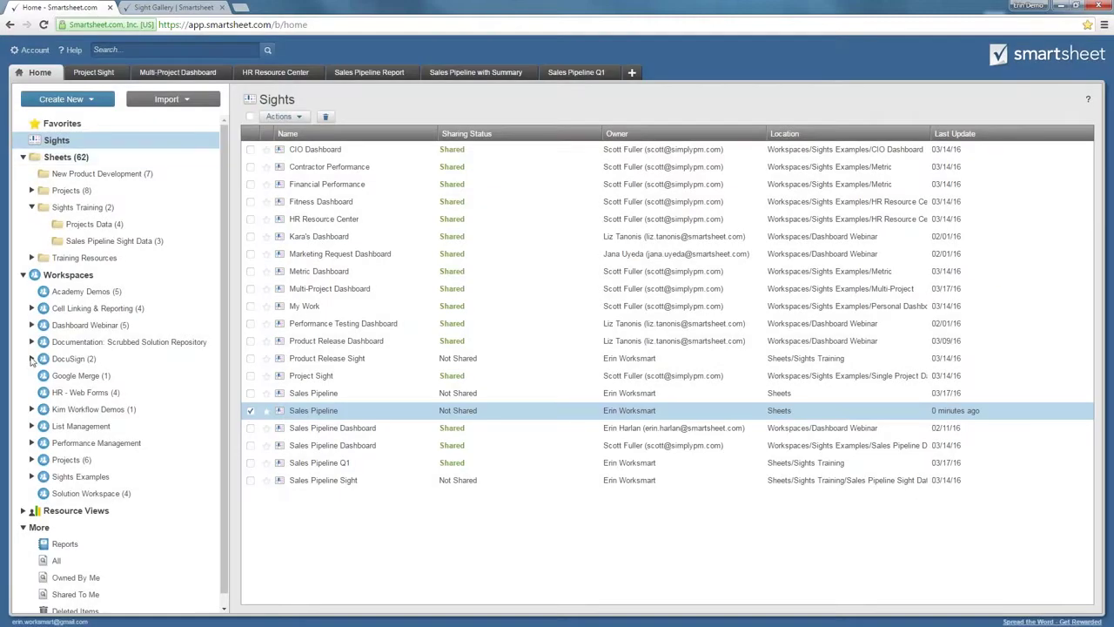
click(313, 411)
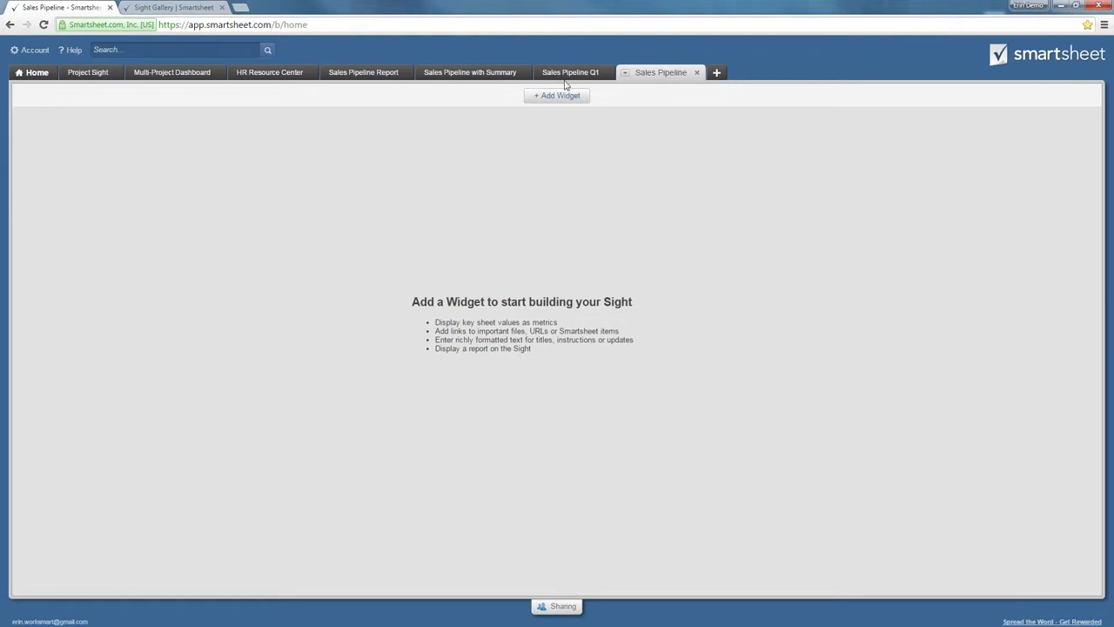
- Examine the summary totals and weighted-value formula in the Sales Pipeline with Summary sheet, and view the Sales Pipeline Report
click(475, 75)
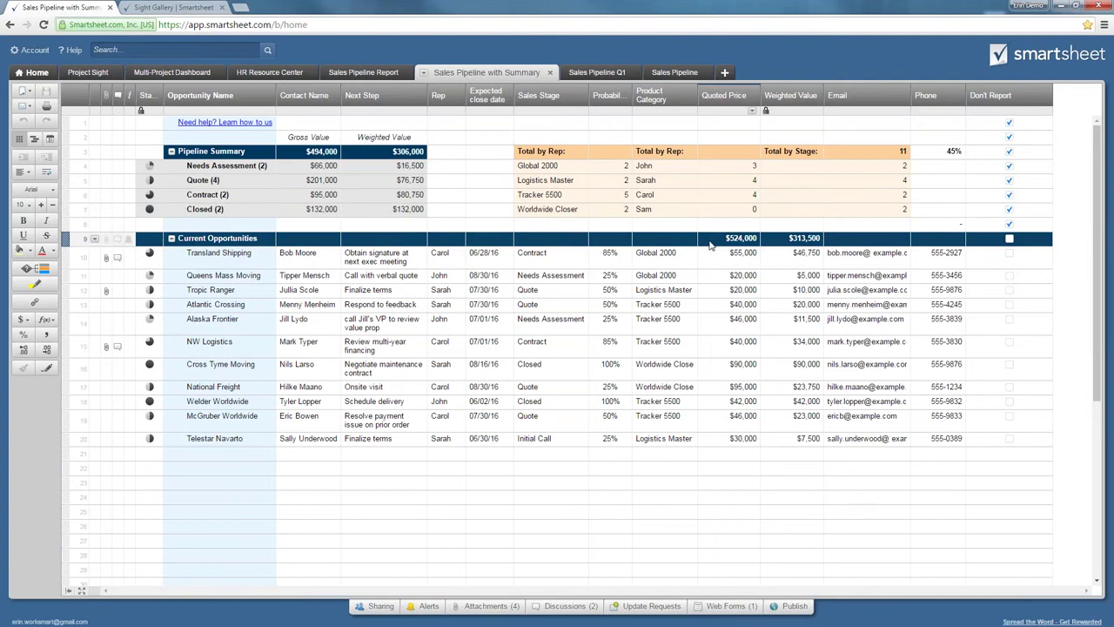
click(710, 245)
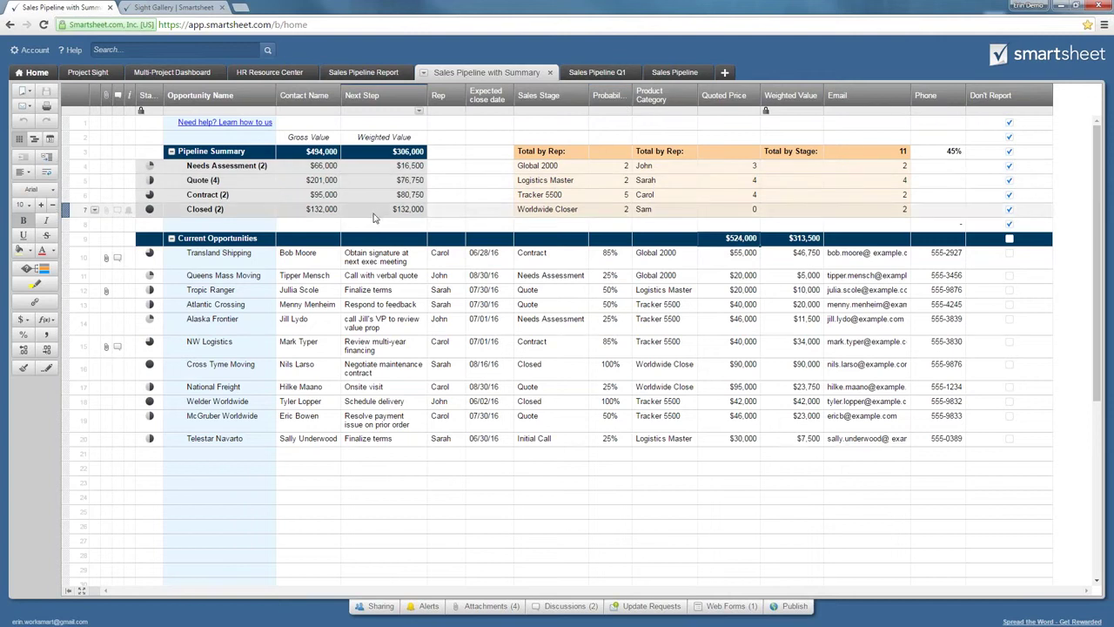
click(372, 171)
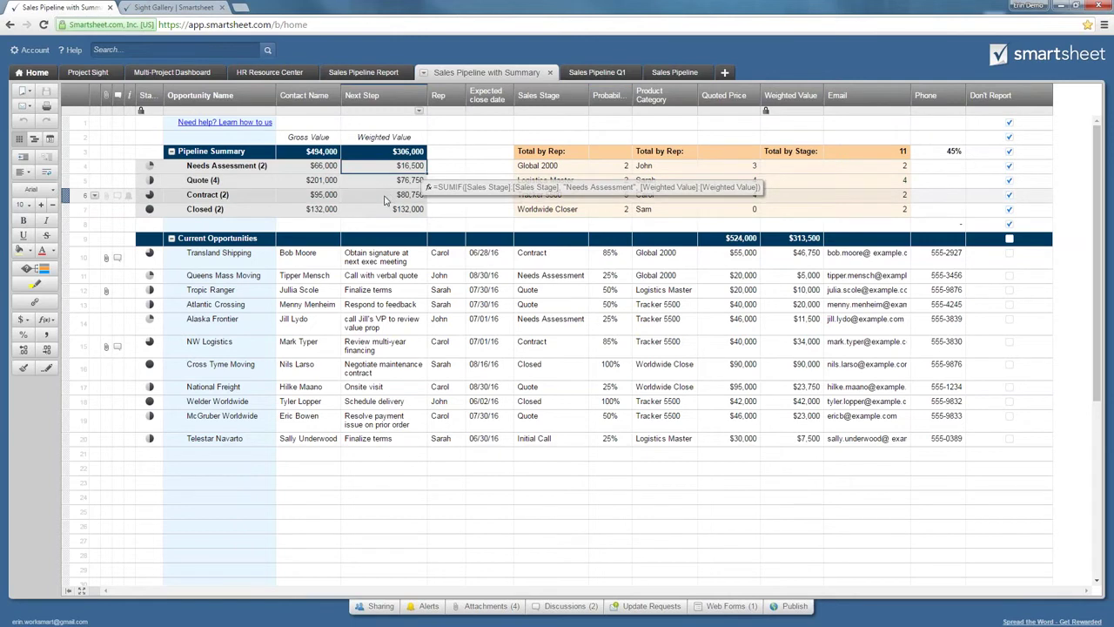
click(362, 75)
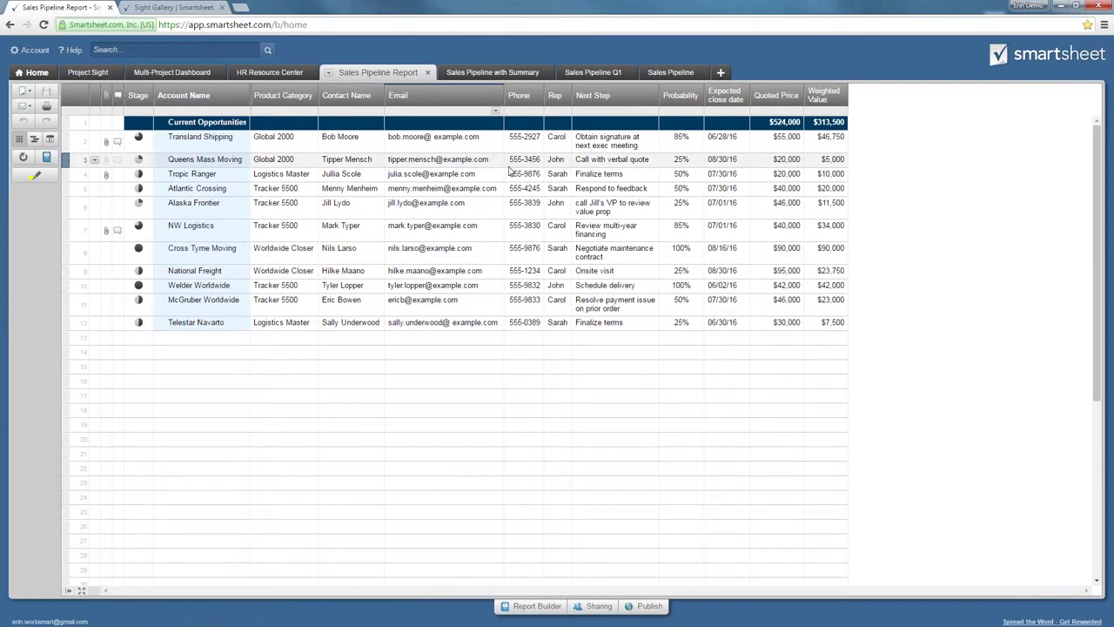
- Add a Rich Text widget to the new Sales Pipeline Sight with the text "Sales Pipeline for Q1"
click(662, 72)
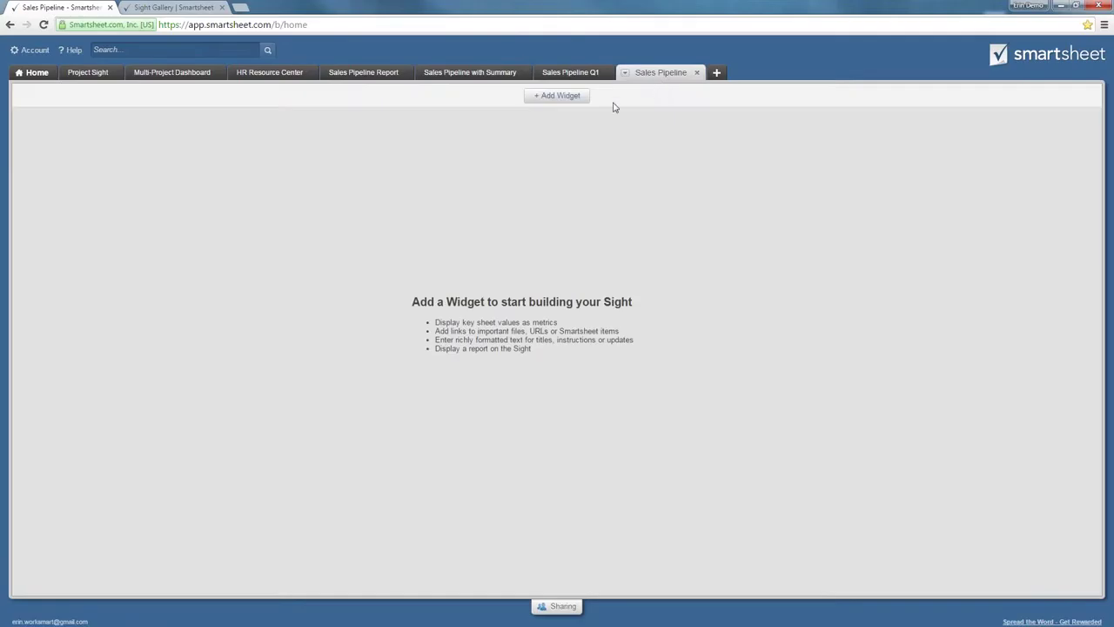
click(535, 97)
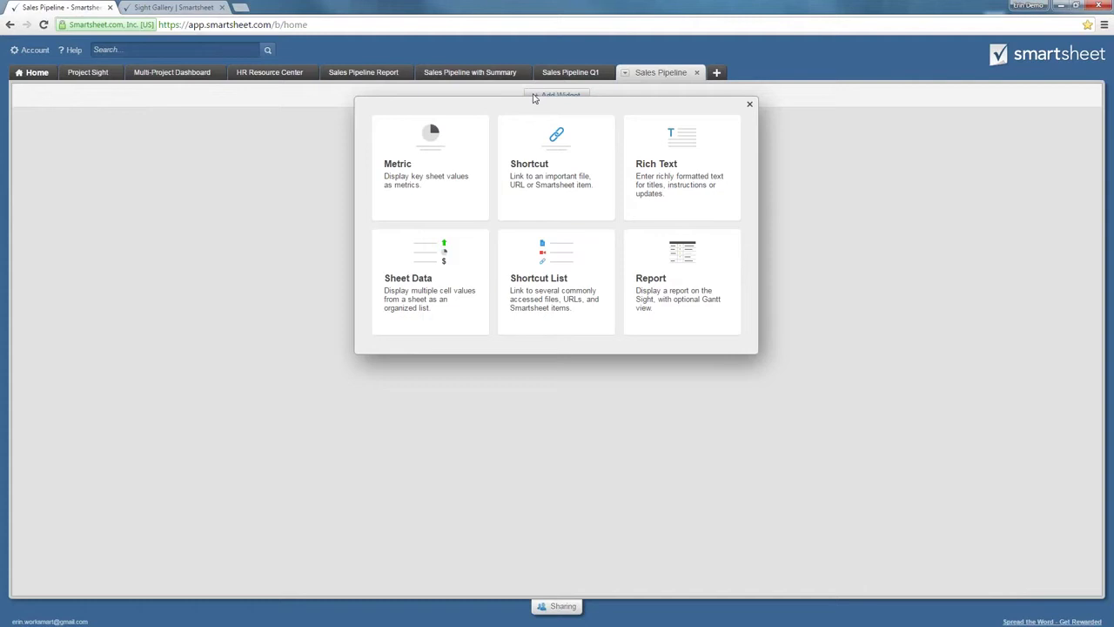
click(721, 153)
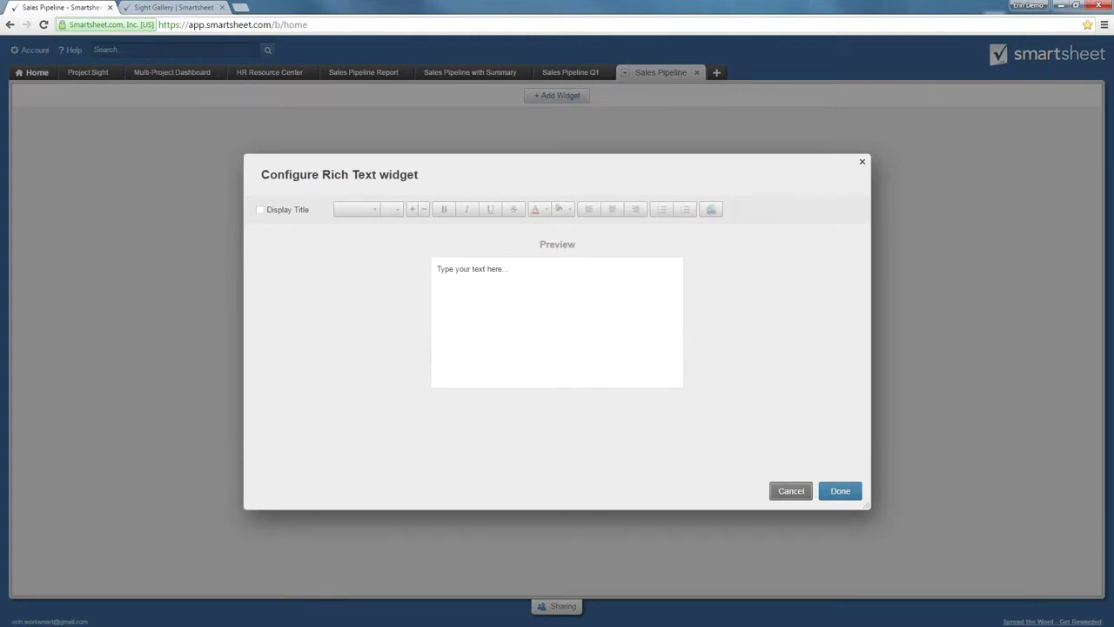
click(542, 269)
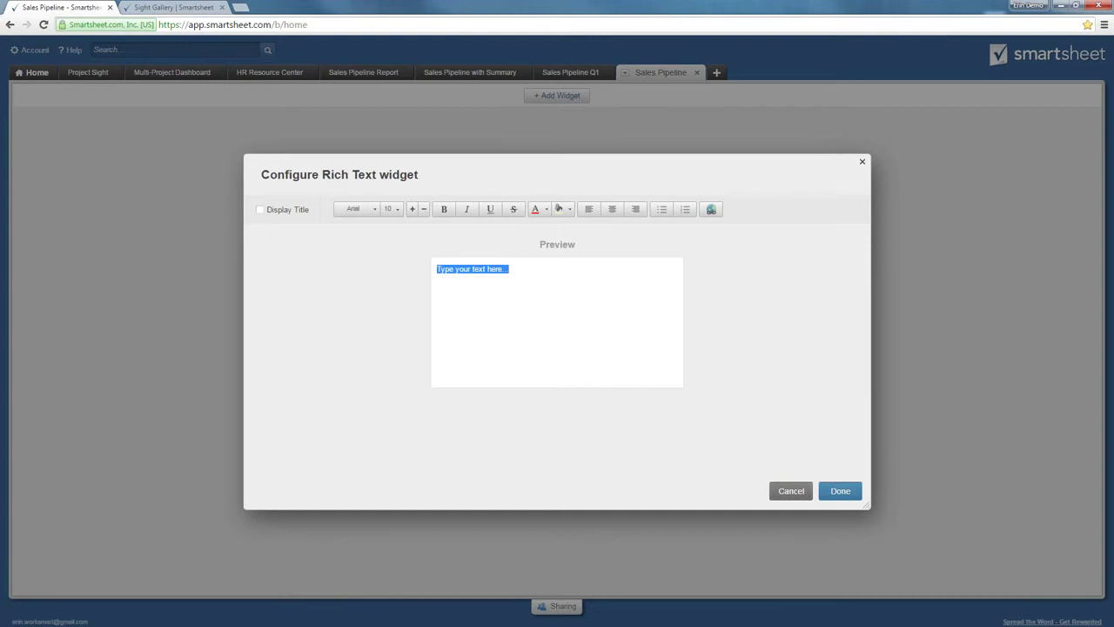
text(P)
key(BackSpace)
text(Sales Pipeline for Q1)
- Try to set the widget text "Sales Pipeline for Q1" to font size 18
double_click(507, 270)
shift+click(435, 269)
click(397, 212)
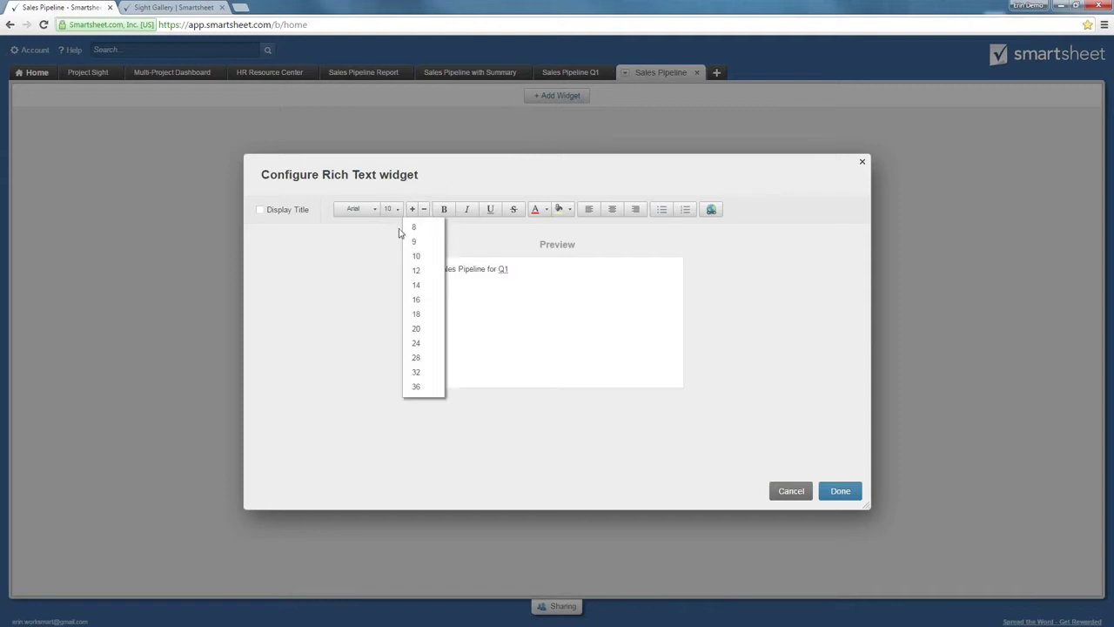
click(433, 313)
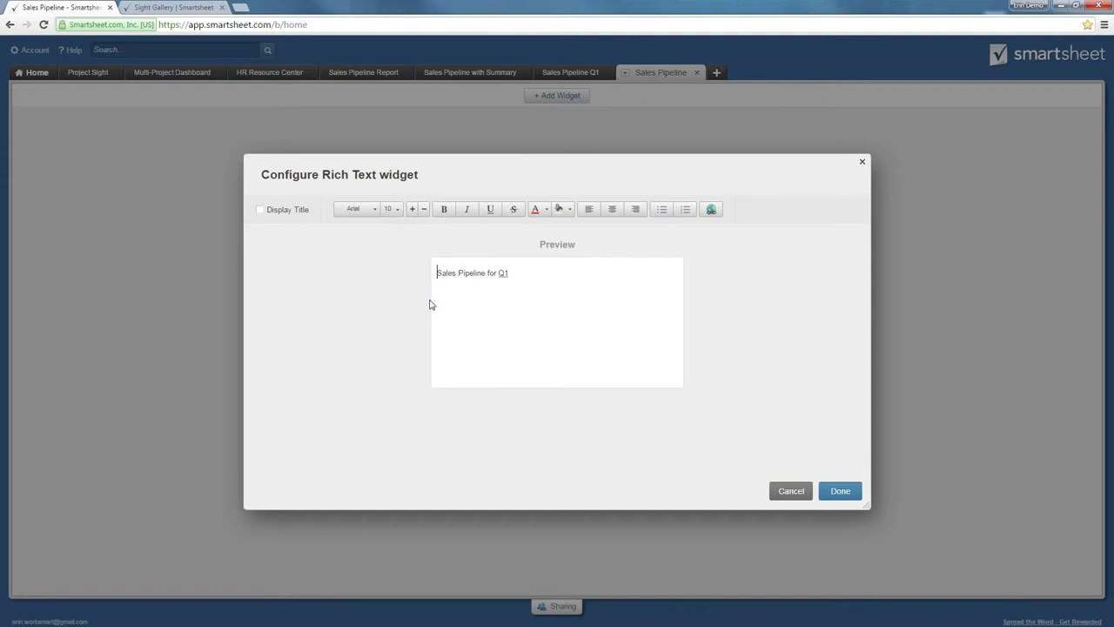
- Select the whole "Sales Pipeline for Q1" line in the widget and set its font size to 14
triple_click(493, 272)
click(396, 211)
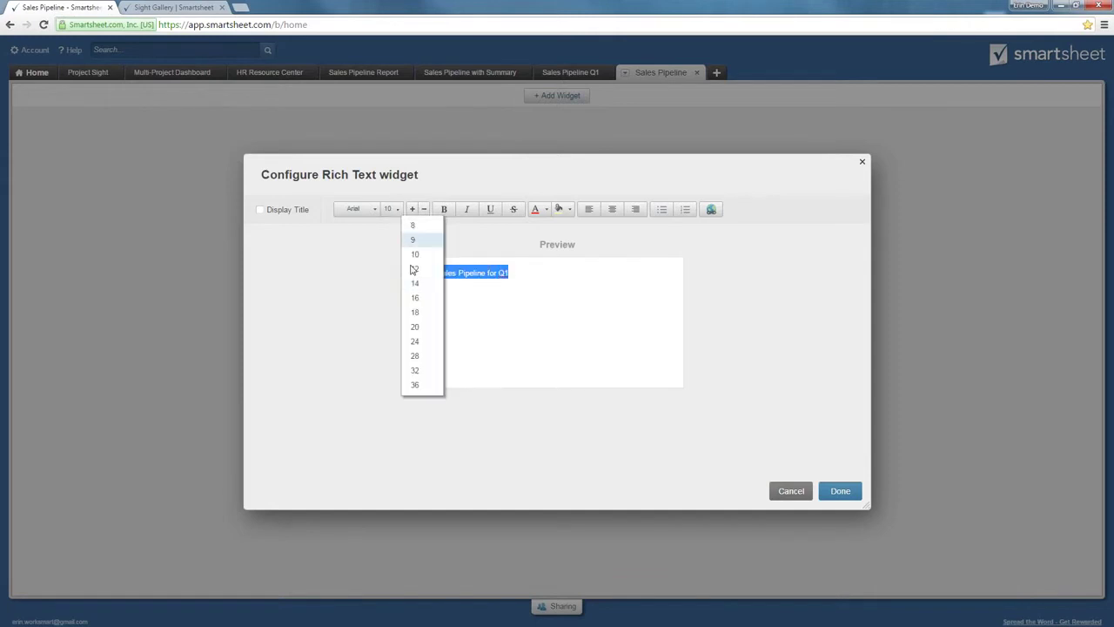
click(418, 283)
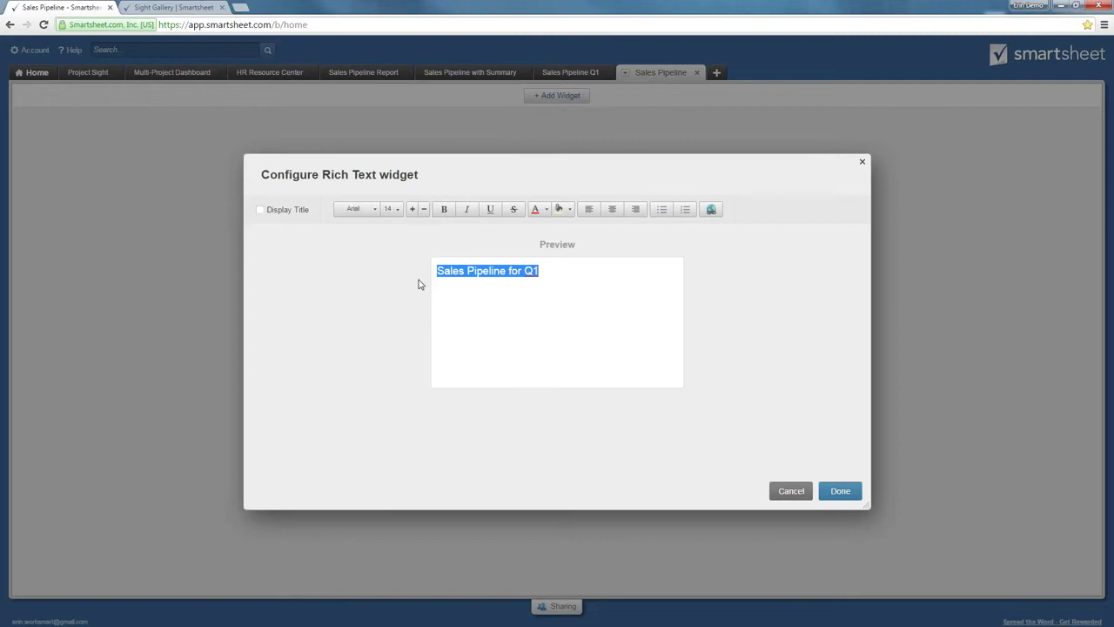
- Make the "Sales Pipeline for Q1" title bold, blue and centered, and stretch its widget into a one-line banner across the Sight
click(444, 209)
click(547, 211)
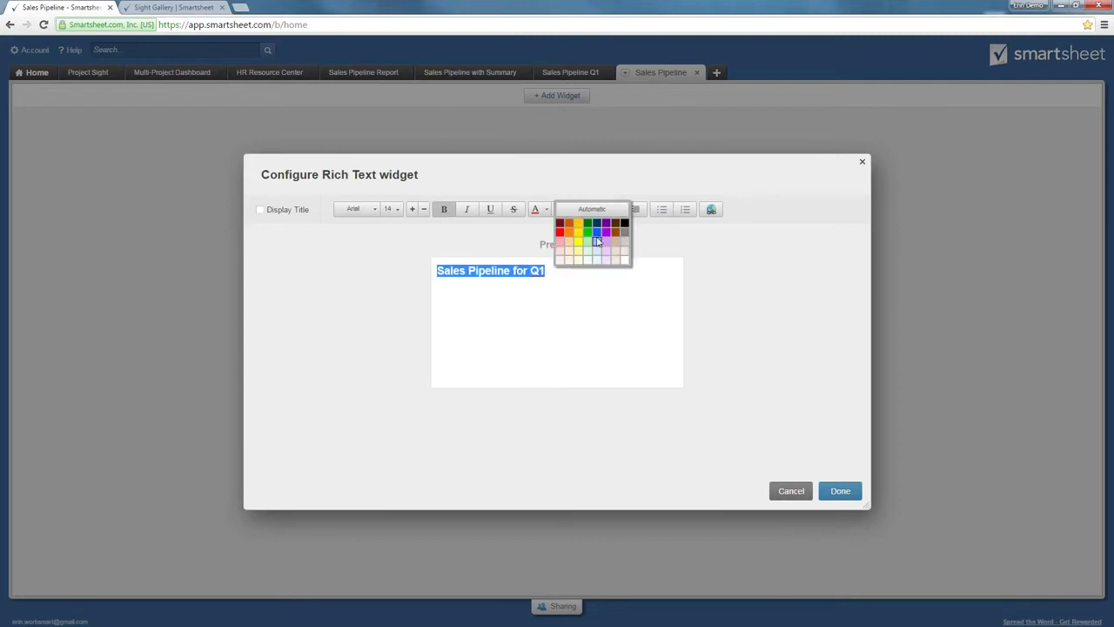
click(599, 238)
click(613, 211)
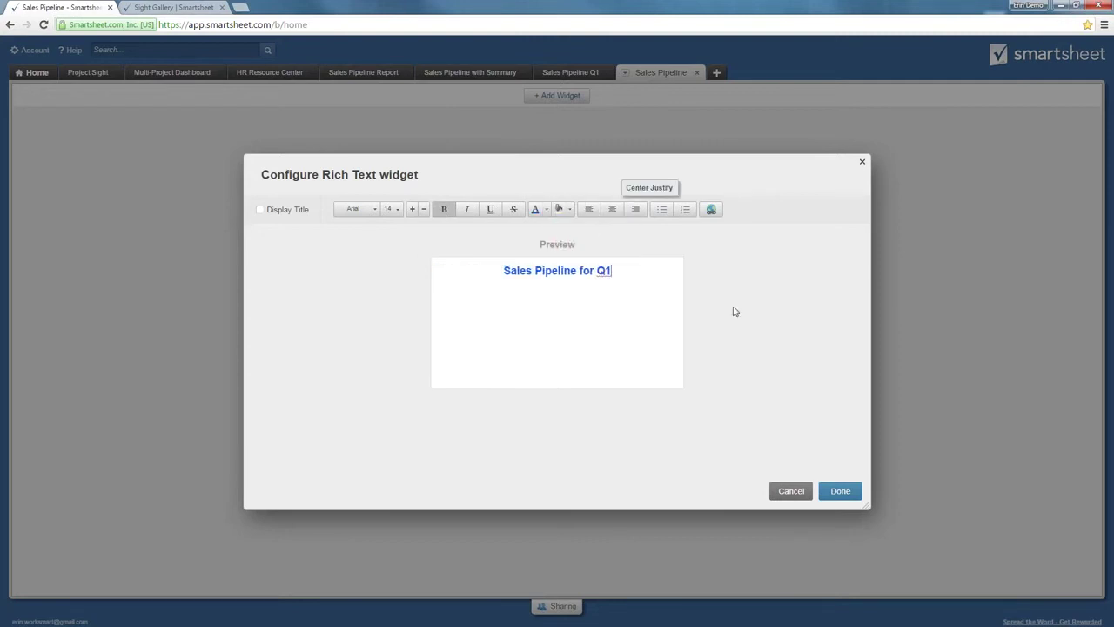
click(823, 490)
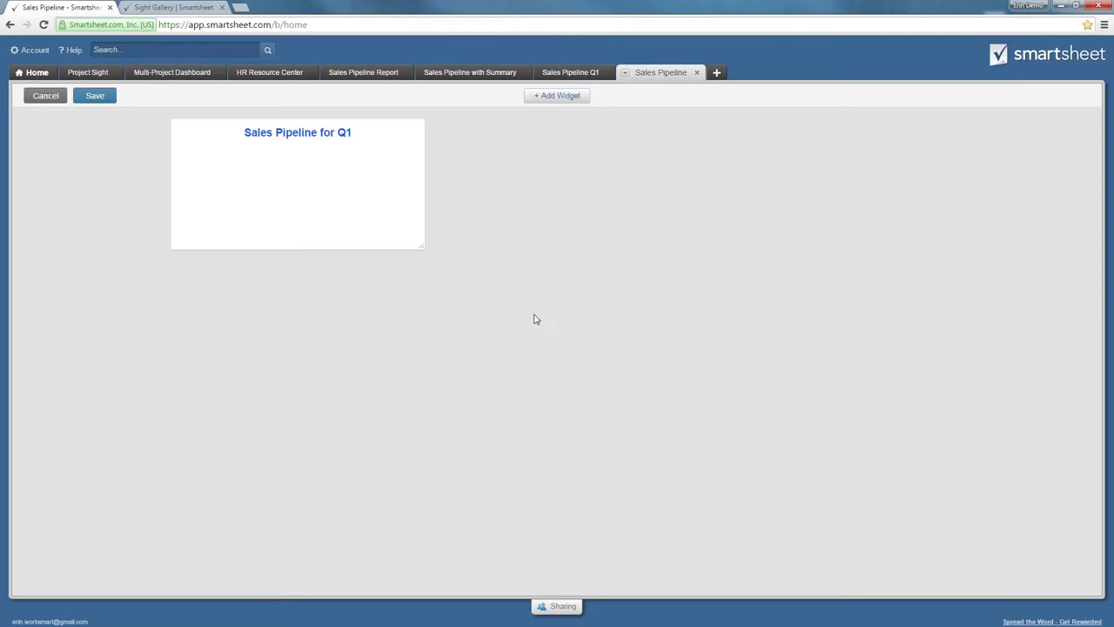
drag(368, 180, 404, 206)
drag(419, 248, 1010, 137)
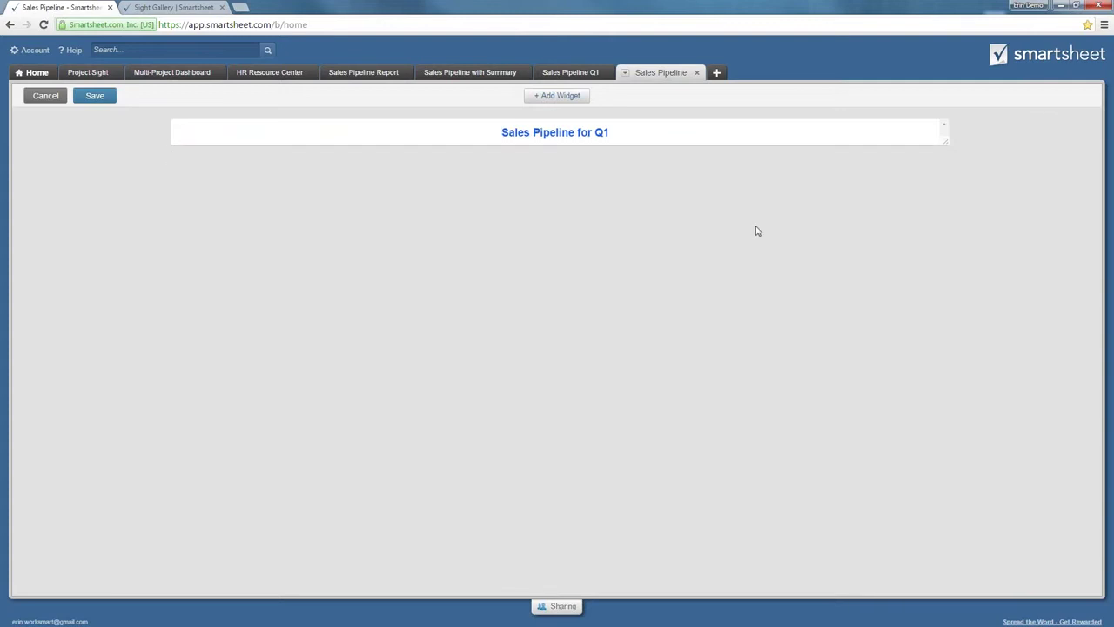
- Start a Metric widget, search its data sources for "summary" and choose the Sales Pipeline with Summary sheet
click(550, 97)
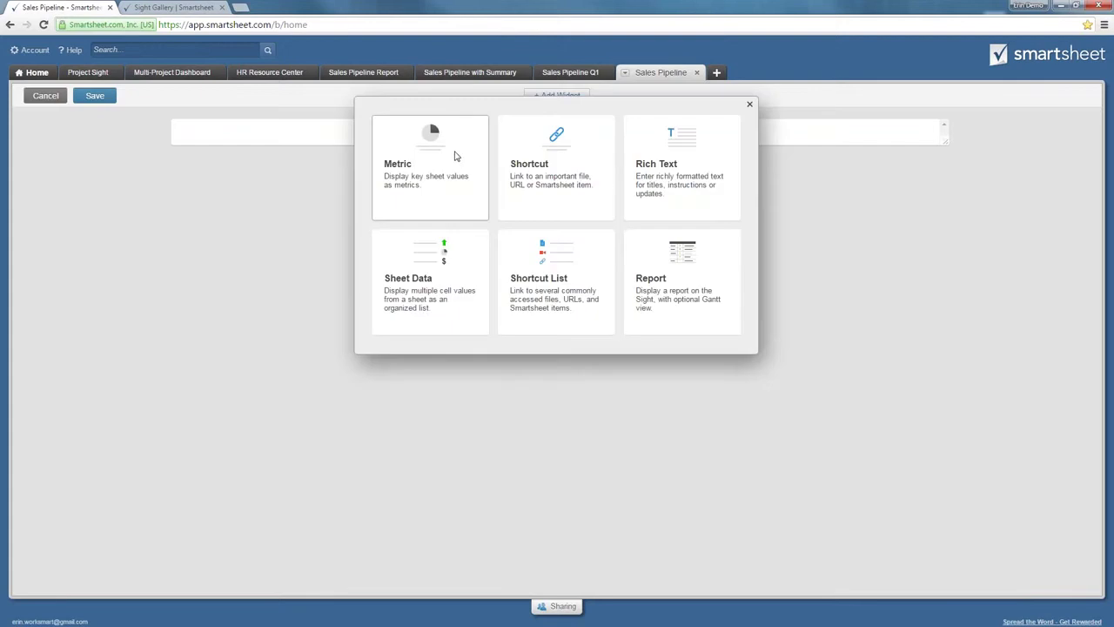
click(455, 154)
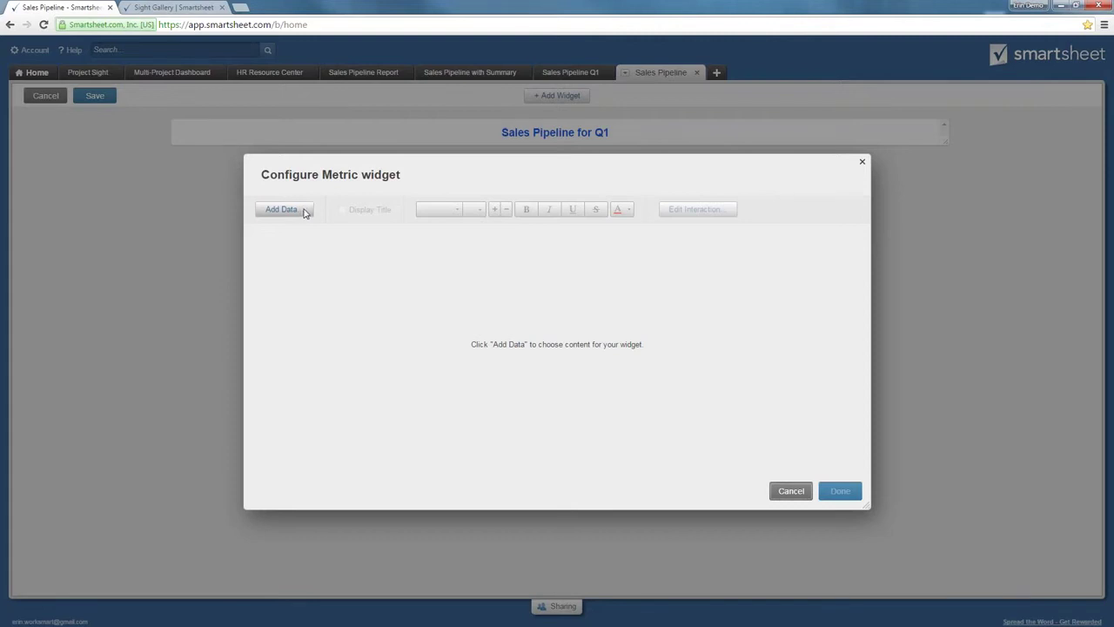
click(307, 211)
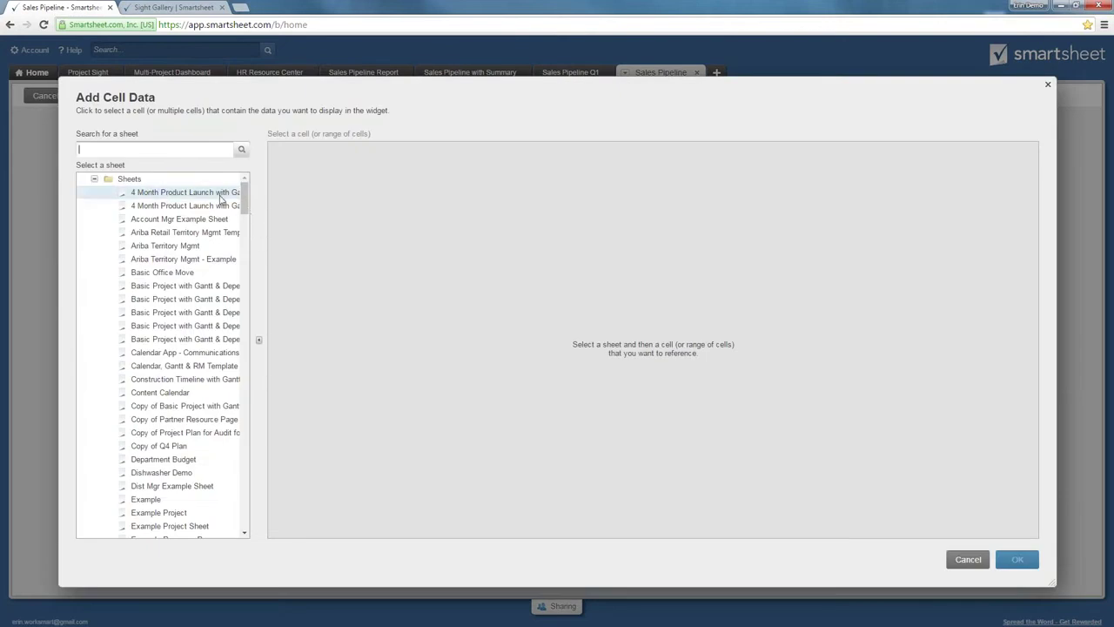
drag(244, 209, 225, 422)
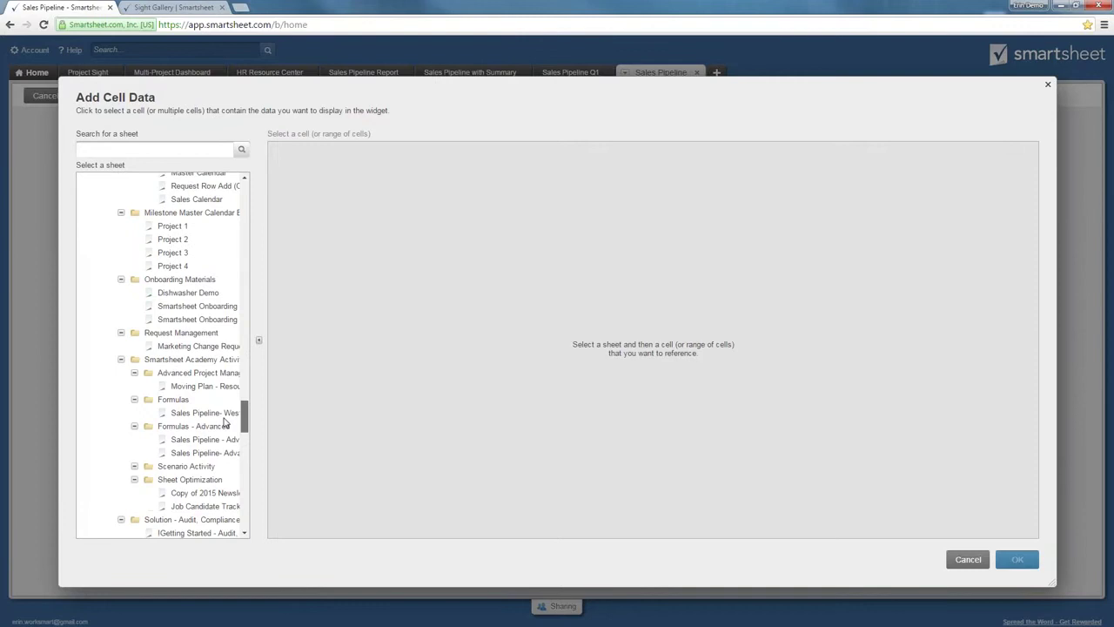
scroll(224, 423, down, 1)
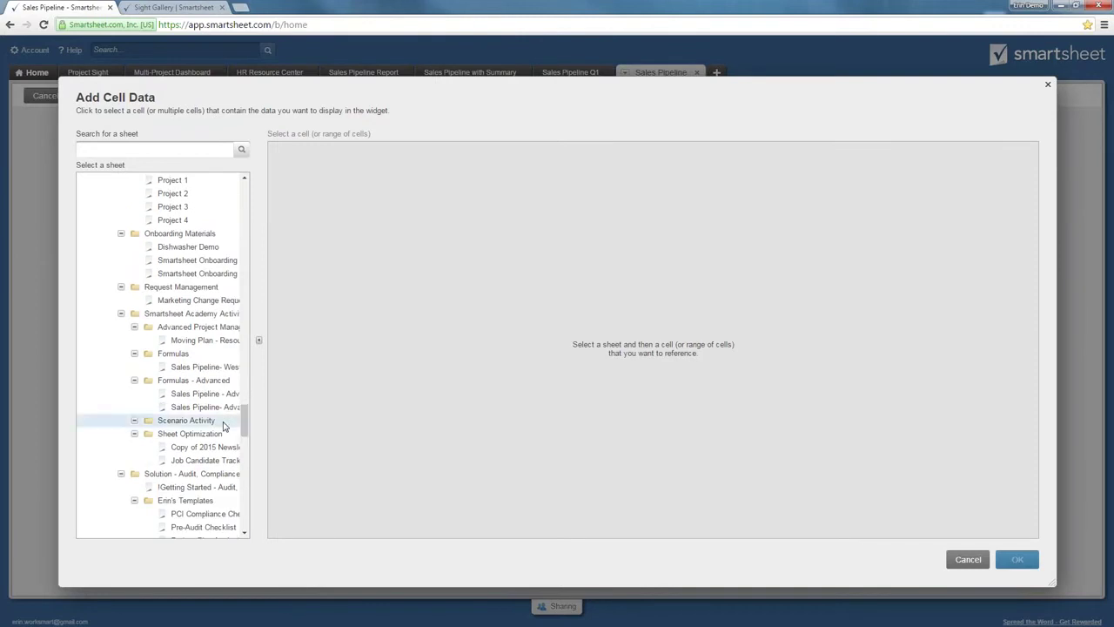
click(106, 151)
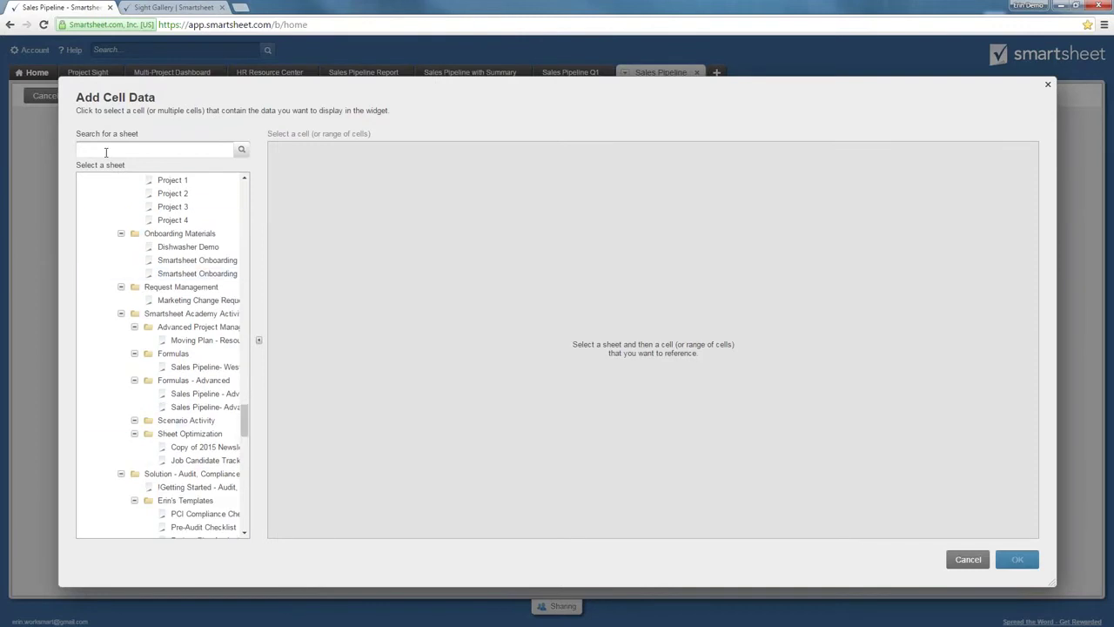
text(summary)
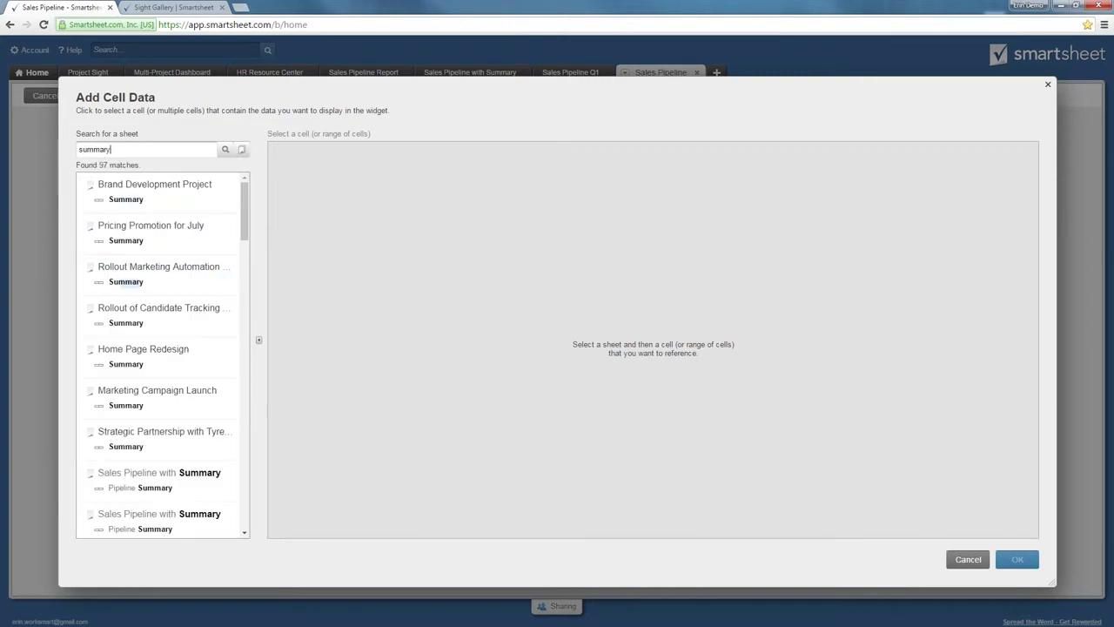
scroll(195, 338, down, 1)
scroll(194, 337, down, 2)
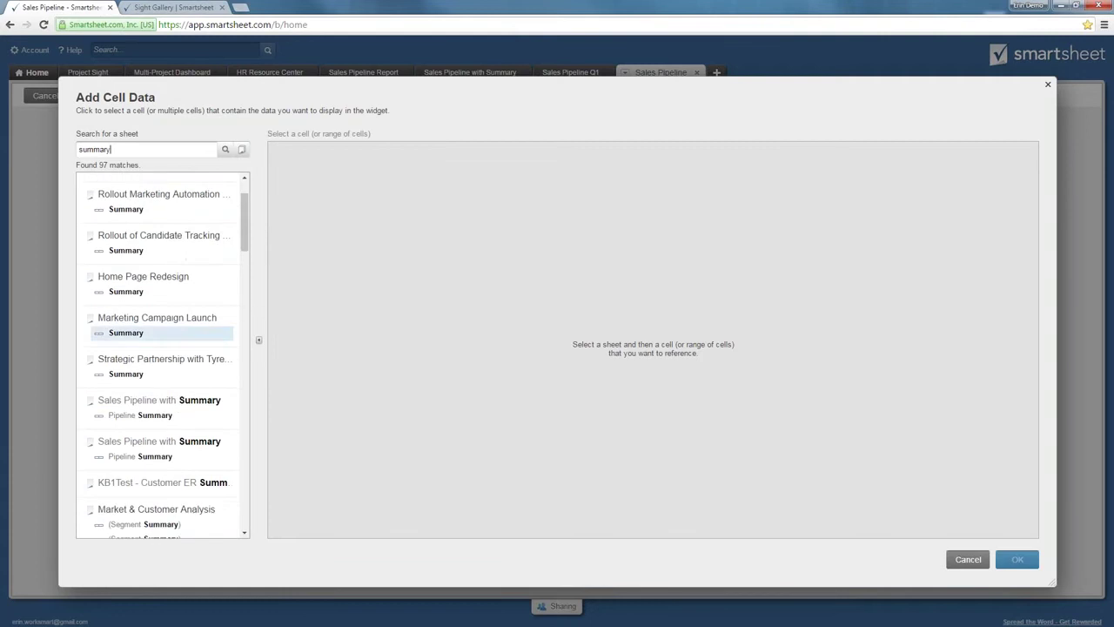
click(178, 407)
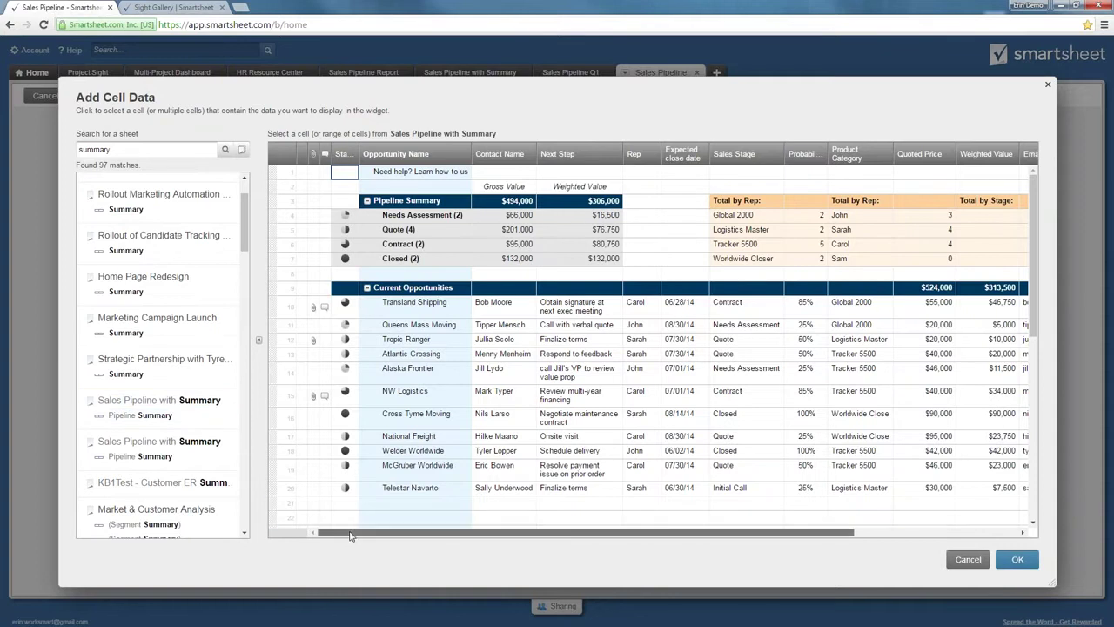
- Add the Quoted Price and Weighted Value totals from the Current Opportunities row to the Metric widget
drag(345, 533, 423, 534)
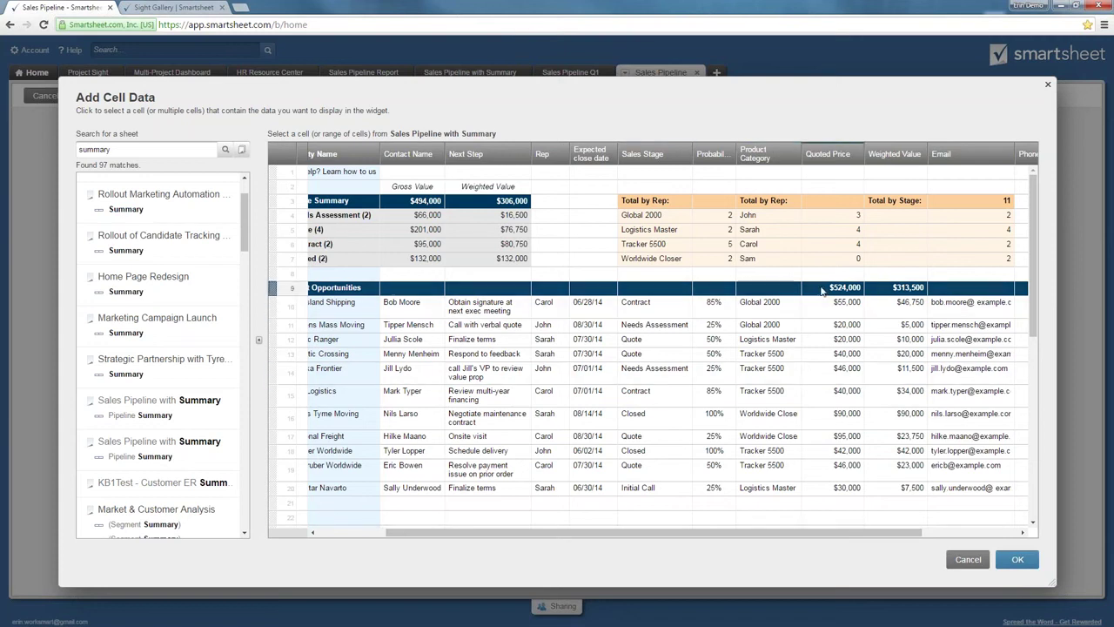
mouse_move(817, 294)
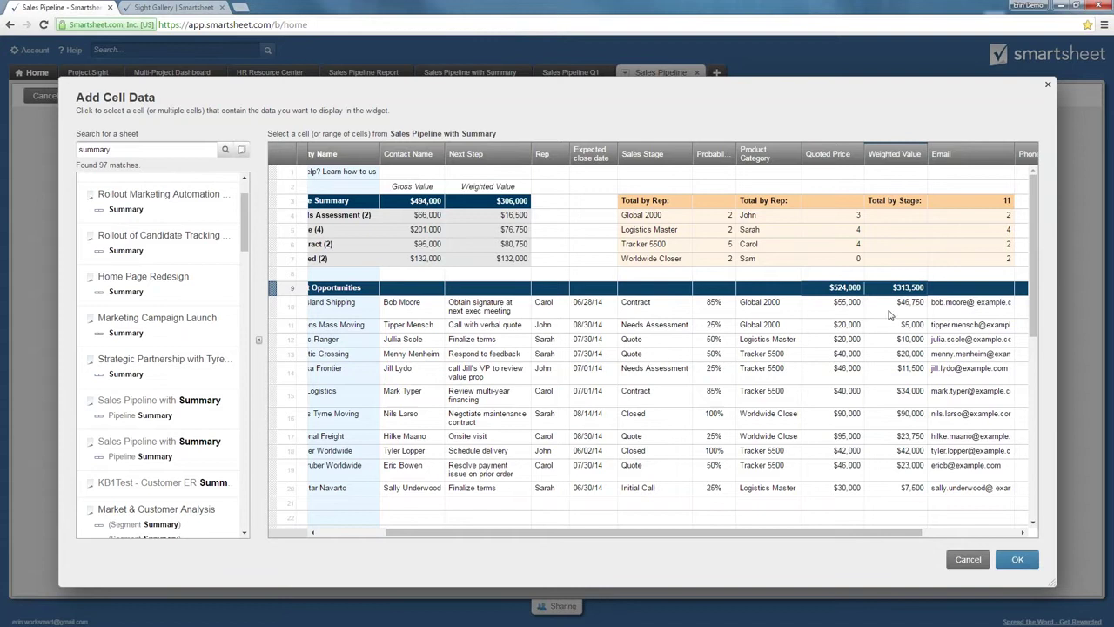
click(1015, 559)
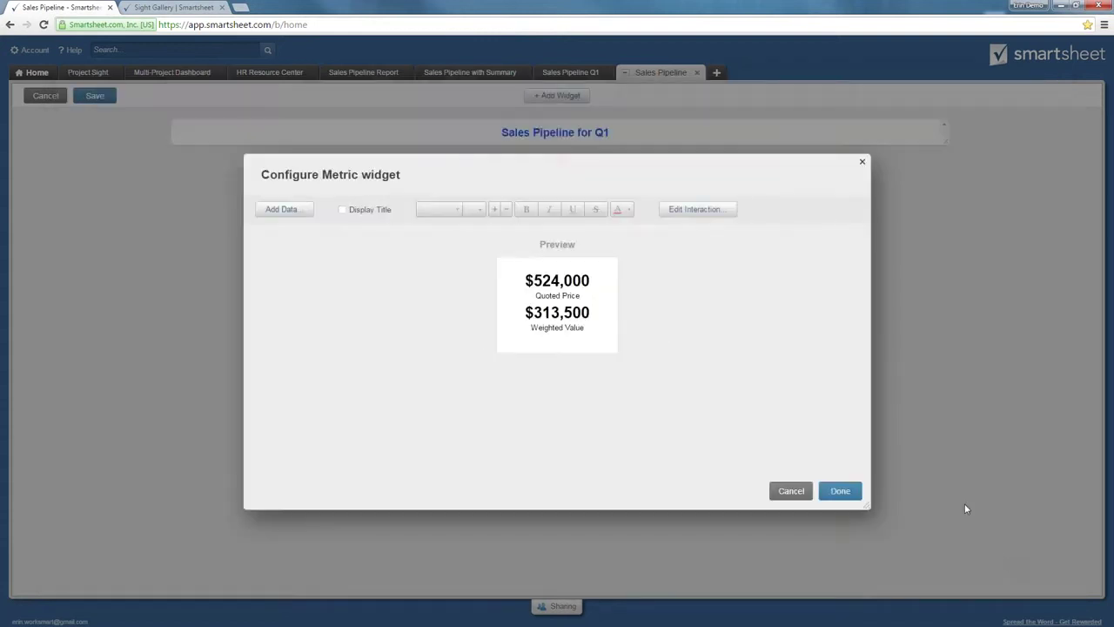
- Rename the Quoted Price label in the Metric widget to "Price"
click(586, 297)
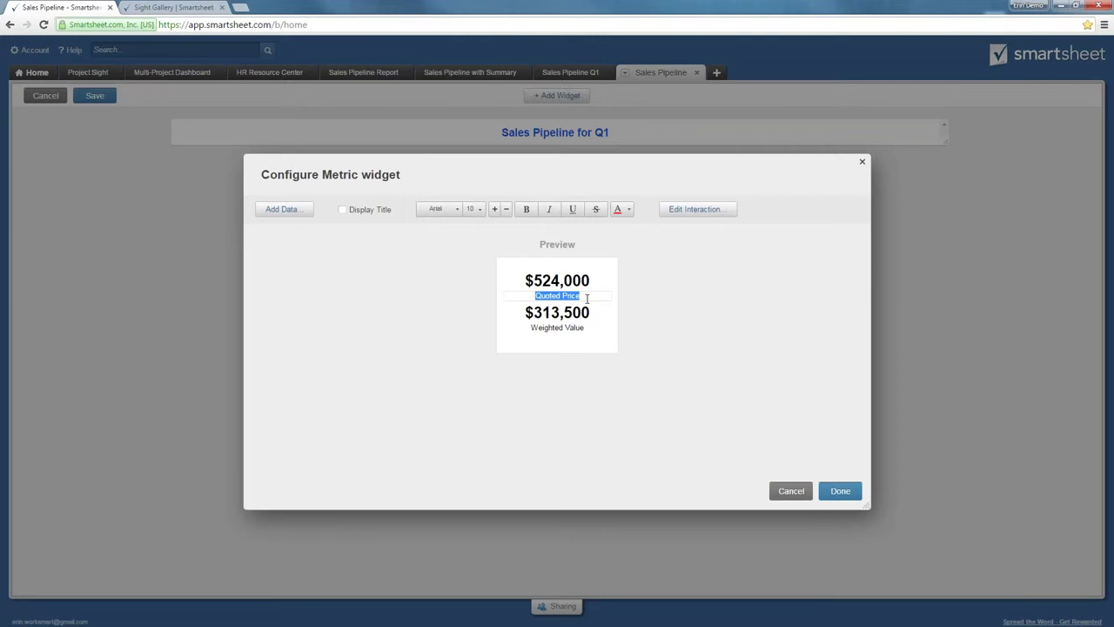
click(642, 325)
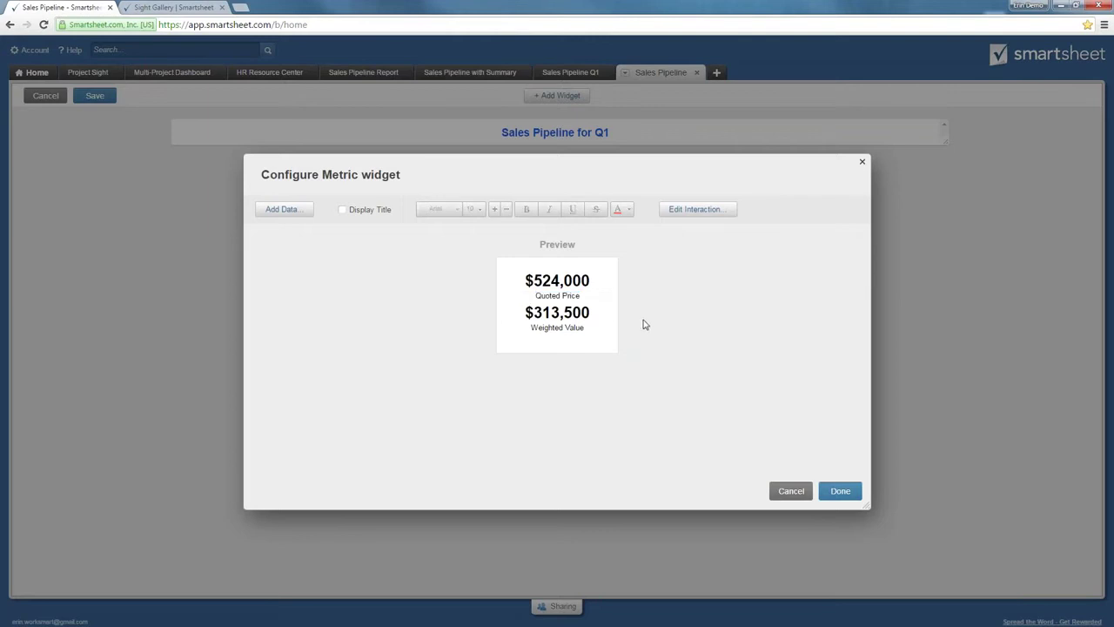
double_click(565, 295)
key(BackSpace)
text(Price)
click(711, 366)
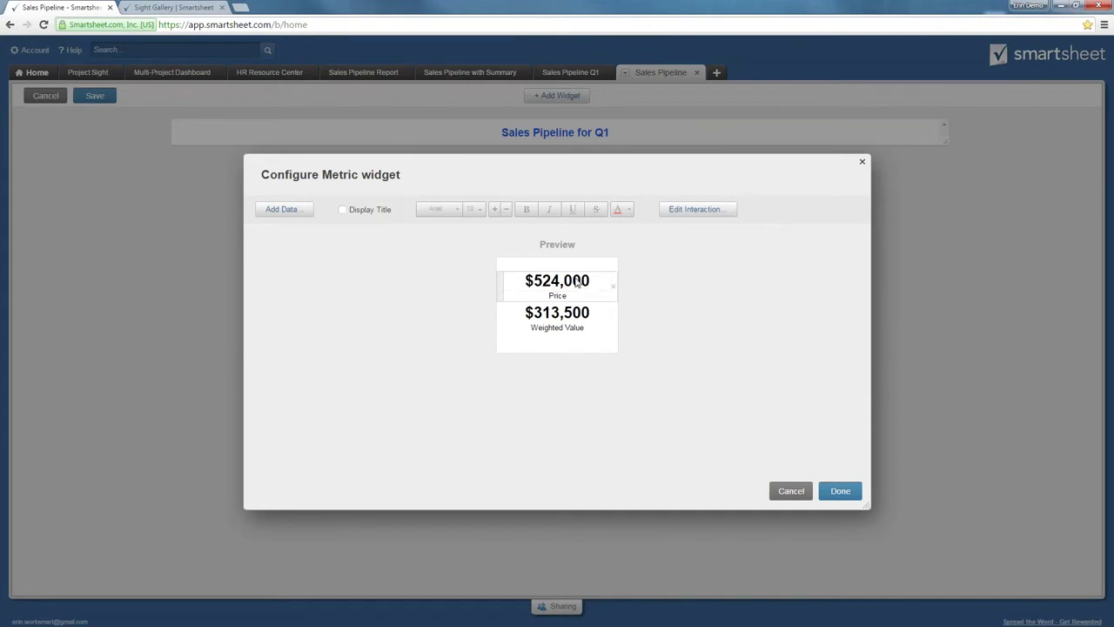
- Format the amount above the Price label with font size 24 and red text
click(576, 284)
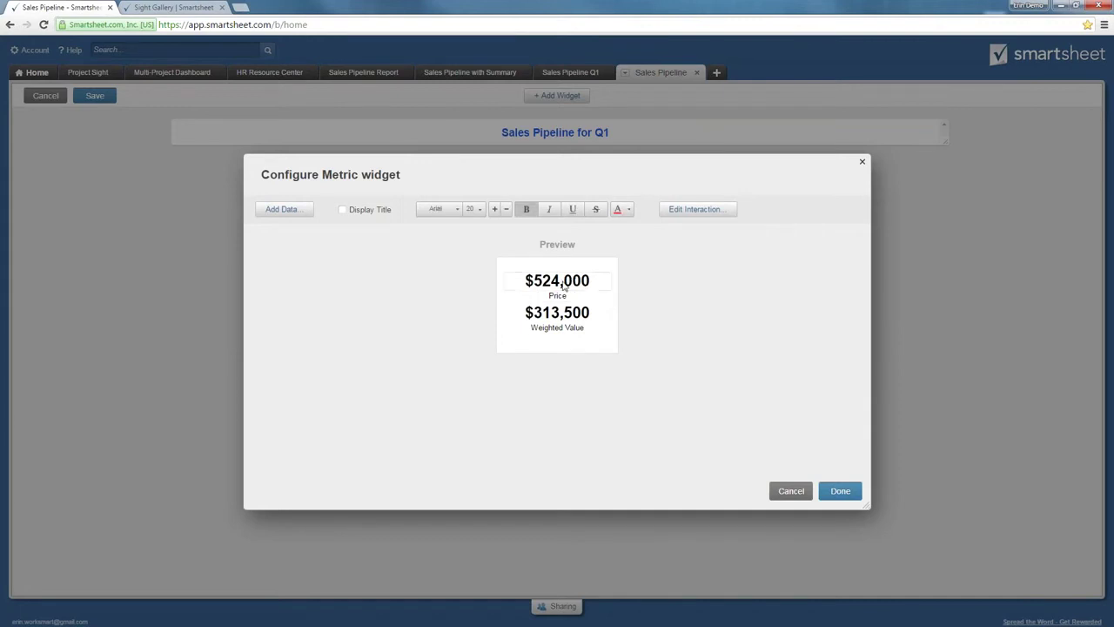
click(494, 213)
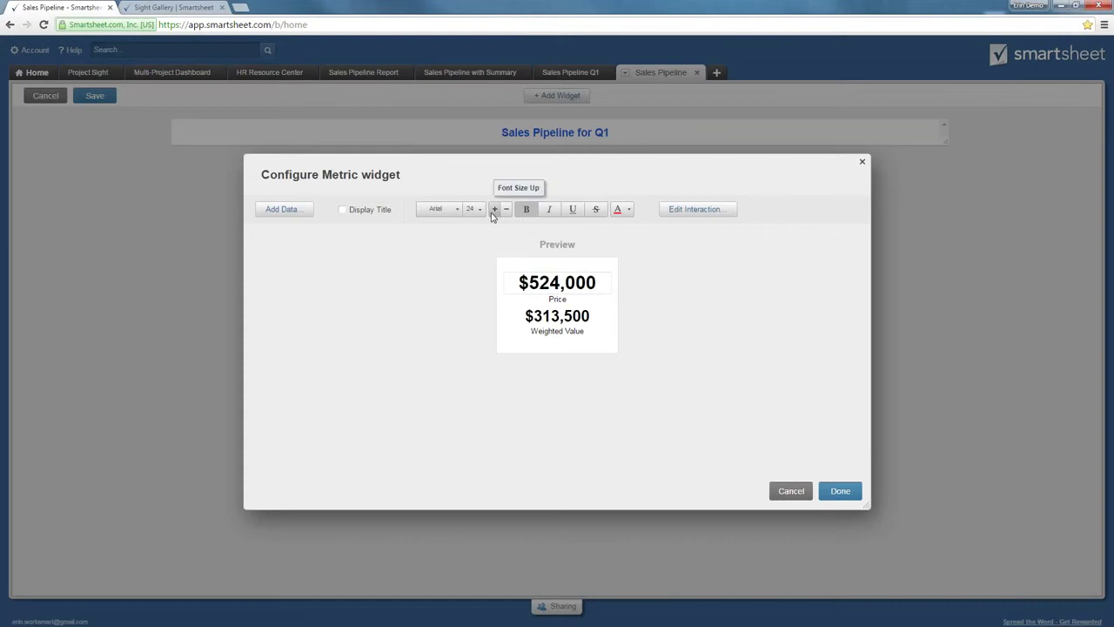
click(619, 210)
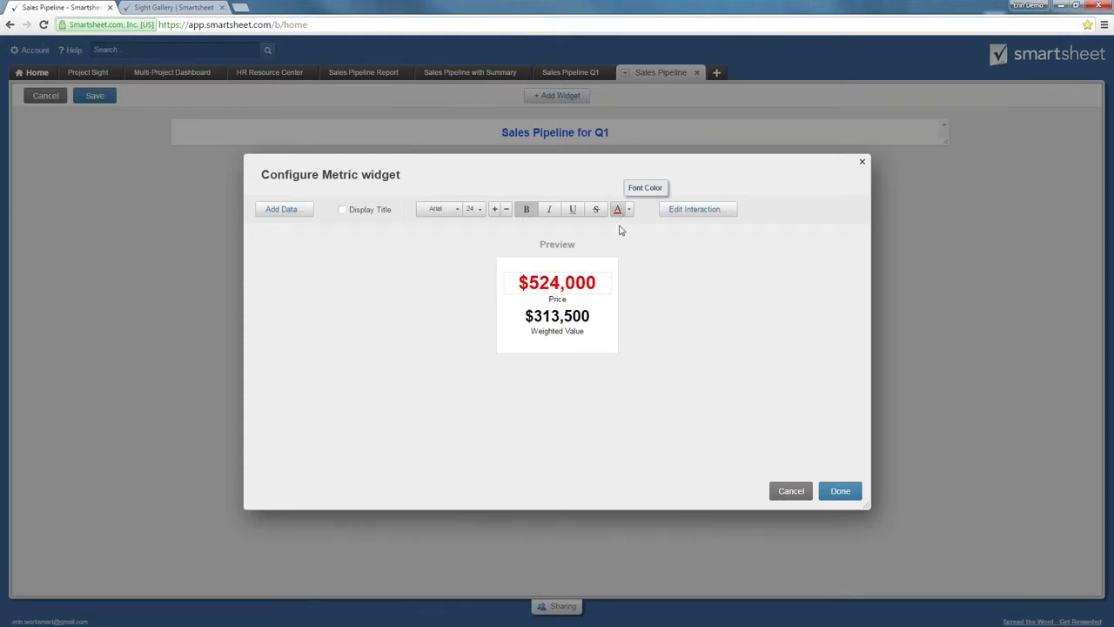
- Set the Metric widget's click interaction to "Open the source sheet"
click(683, 213)
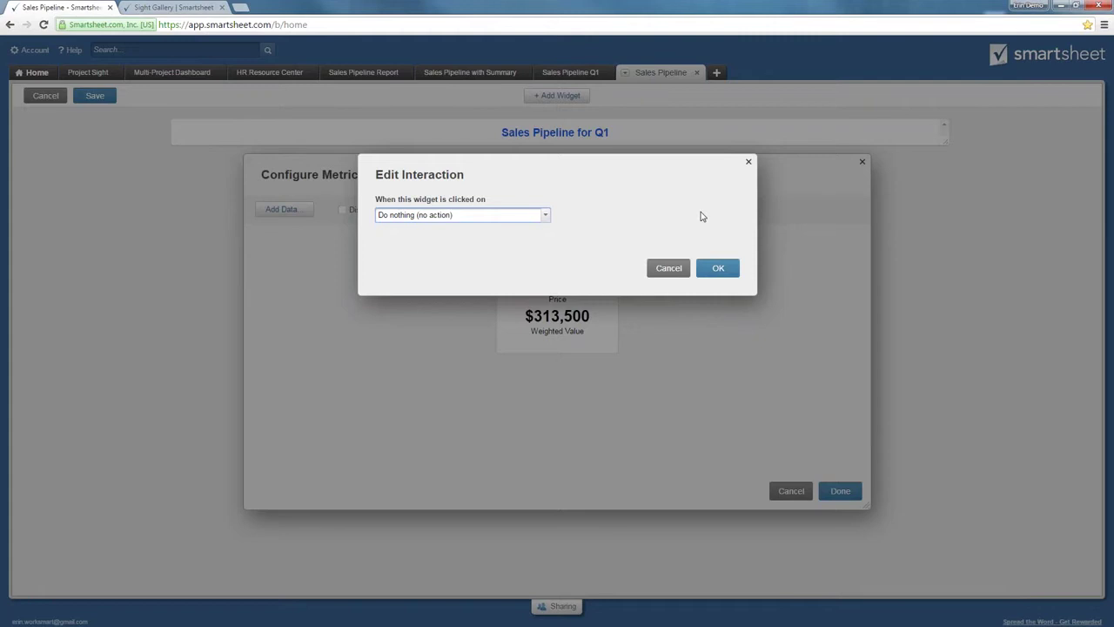
click(545, 217)
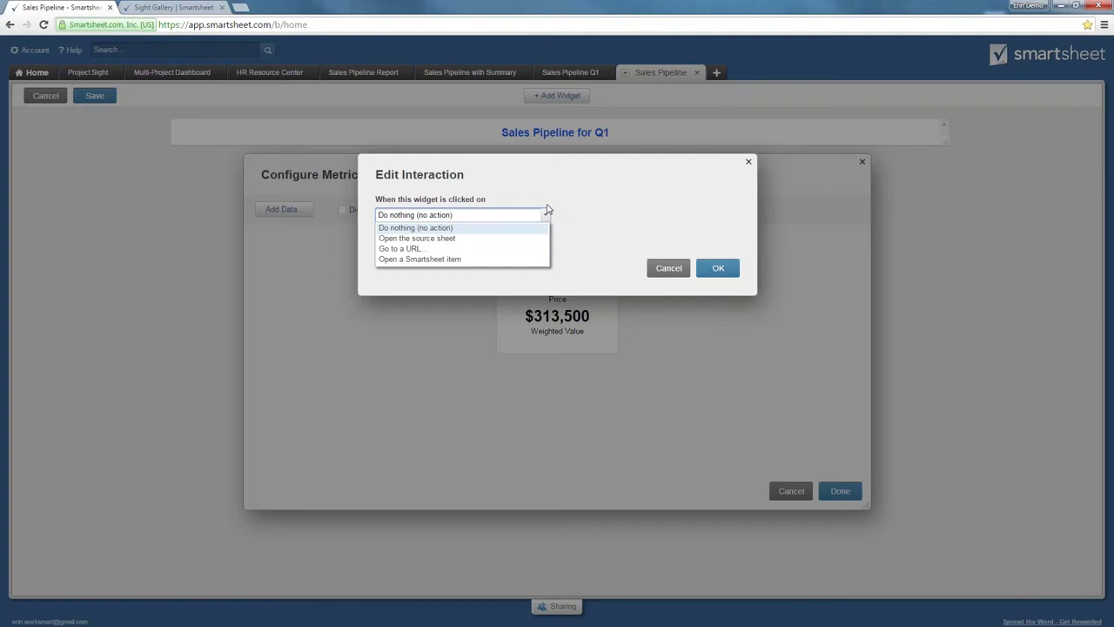
click(512, 244)
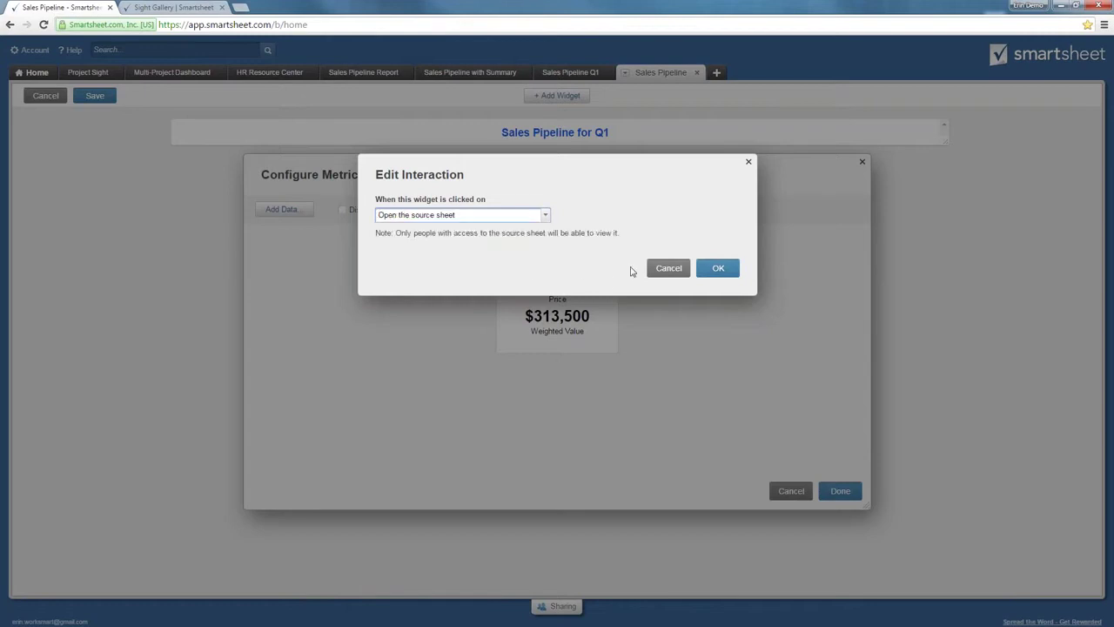
click(706, 273)
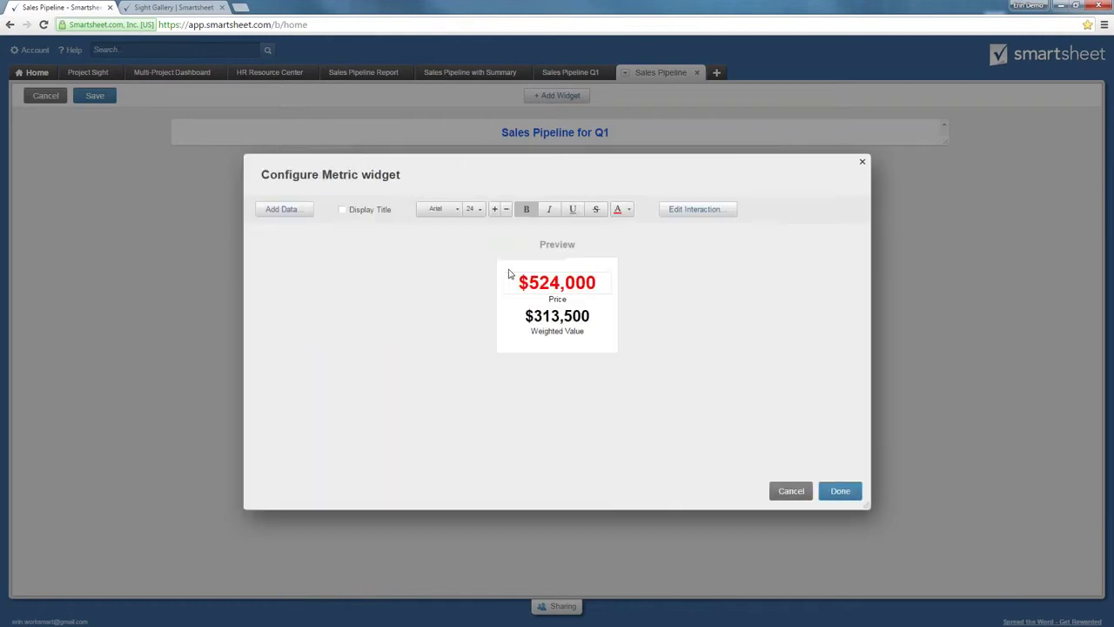
- Display the Metric widget's title, change it to "OPPORTUNITES", and finish the widget configuration
click(342, 213)
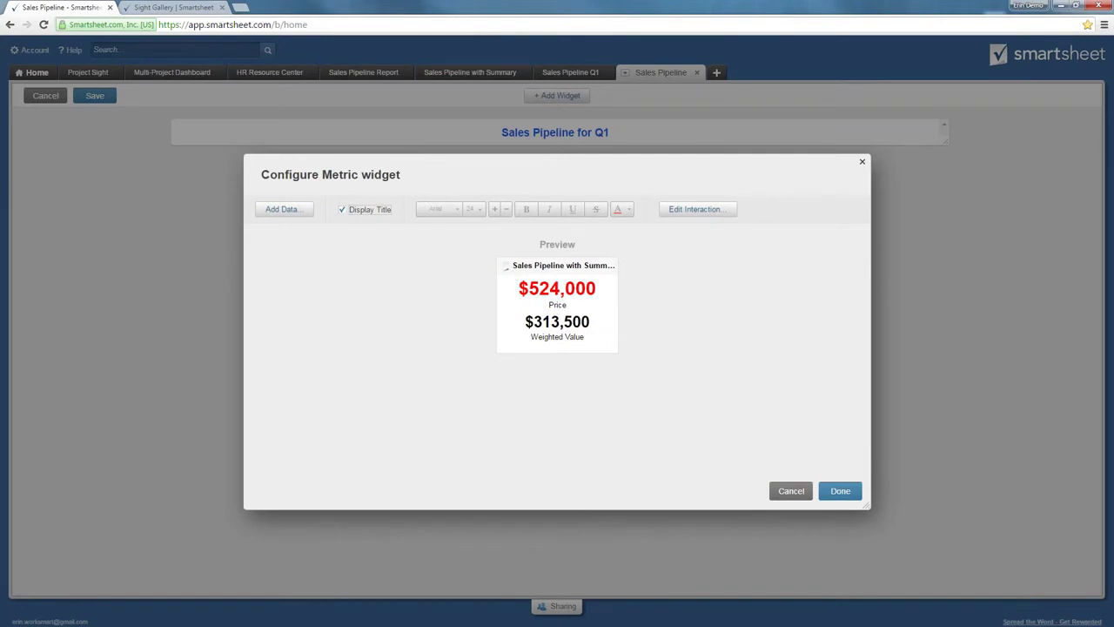
click(511, 267)
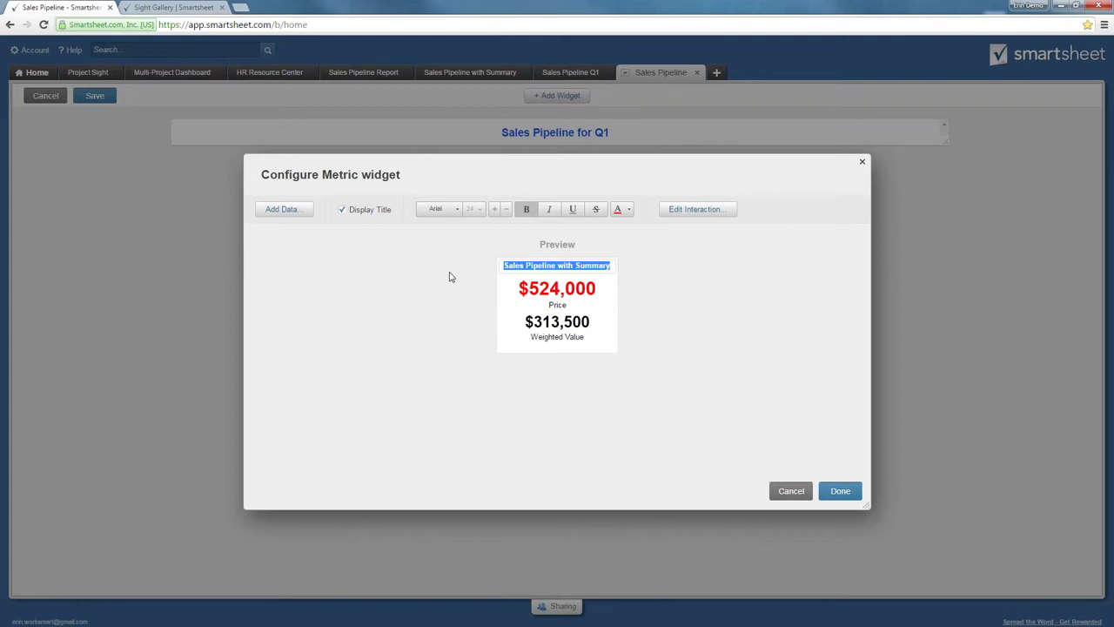
text(OPPOR)
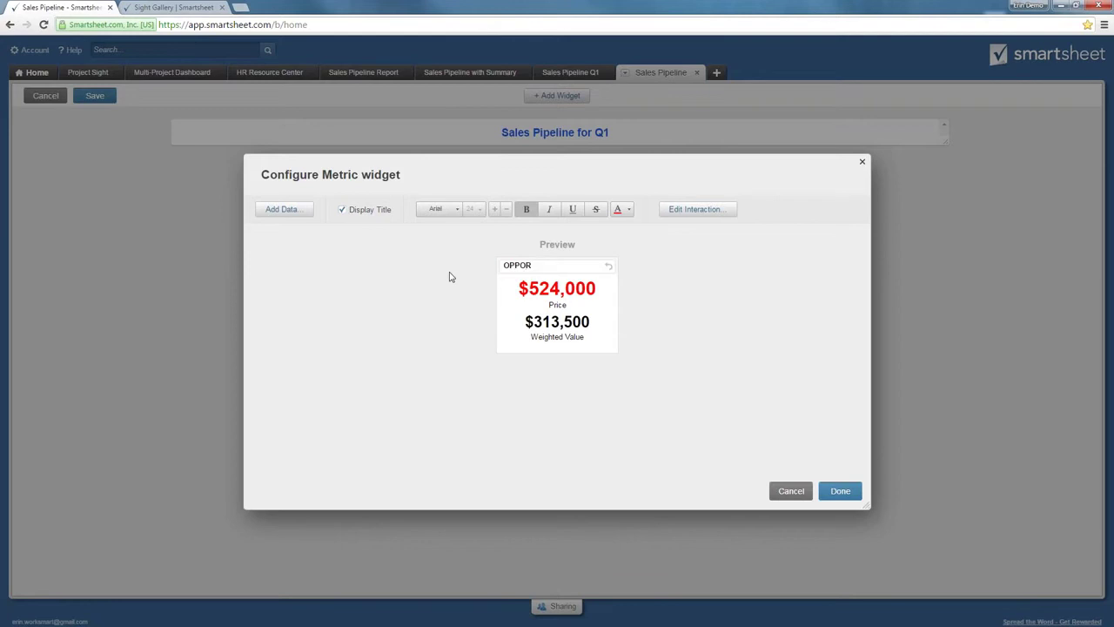
text(TUNITES)
click(671, 331)
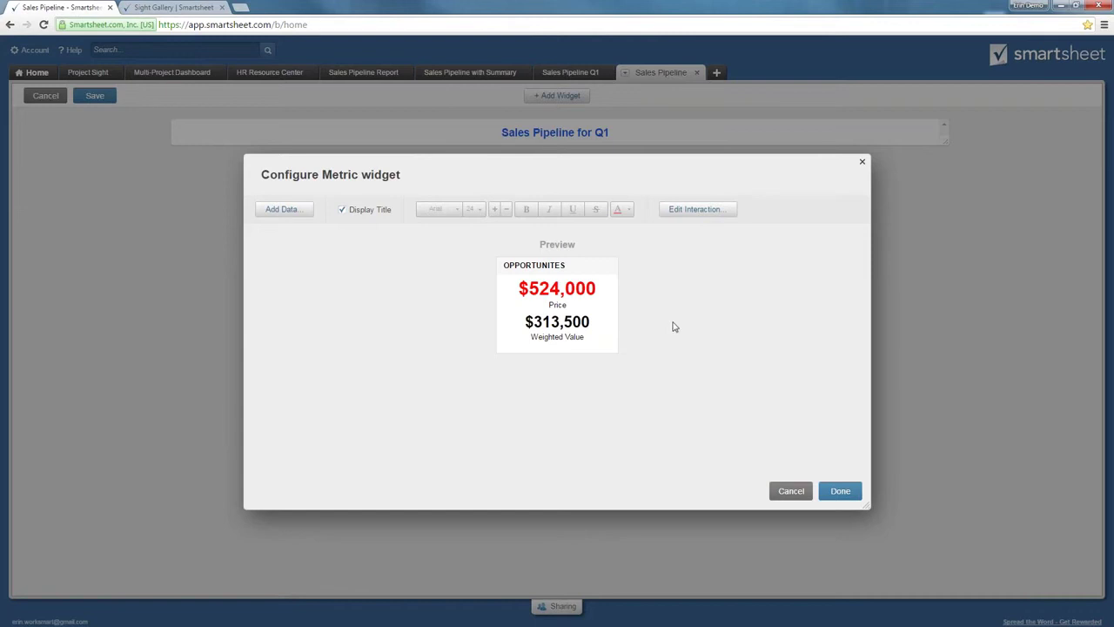
click(840, 493)
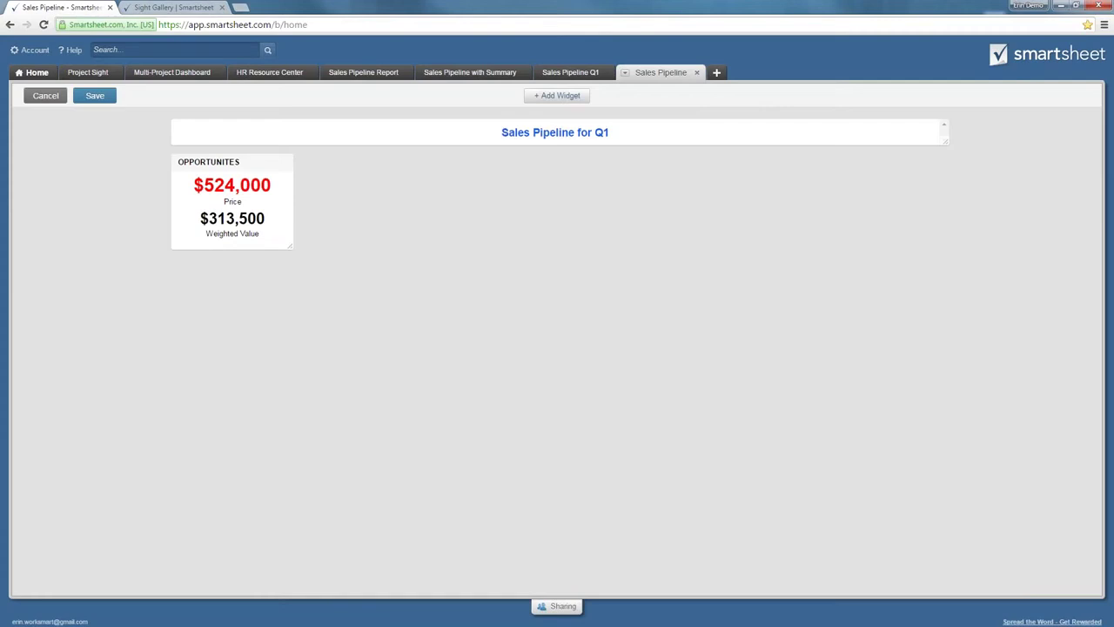
- Reopen the OPPORTUNITES Metric widget's configuration to review its settings, and close it
drag(278, 217, 293, 248)
mouse_move(183, 249)
click(178, 245)
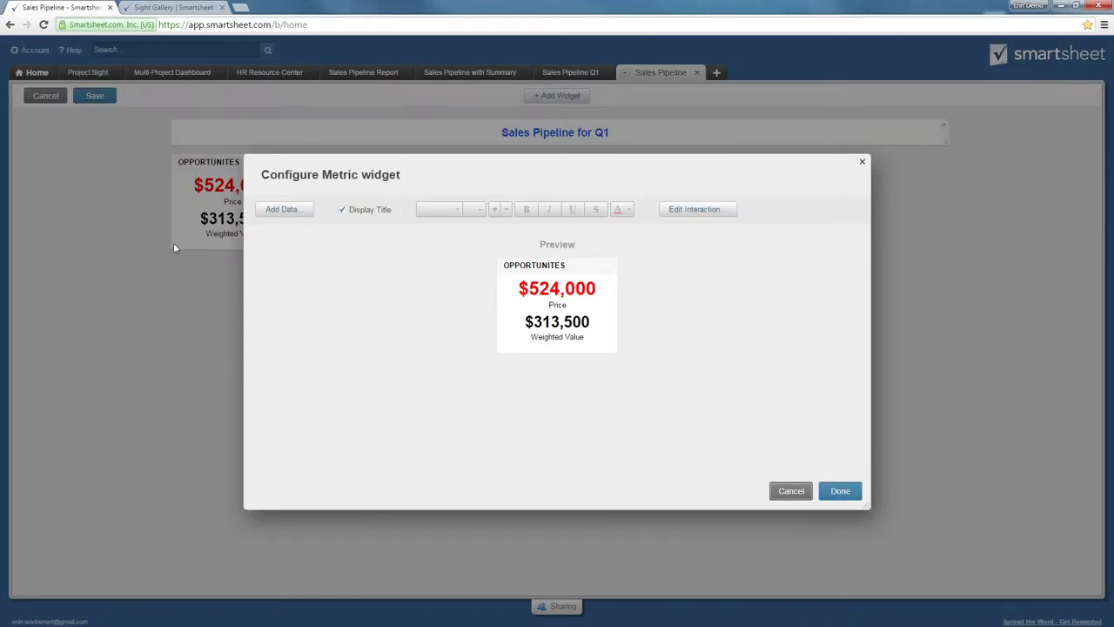
click(801, 496)
- Add a Sheet Data widget with the Quoted Price cells in rows 4 to 7 of the Sales Pipeline with Summary sheet
click(538, 97)
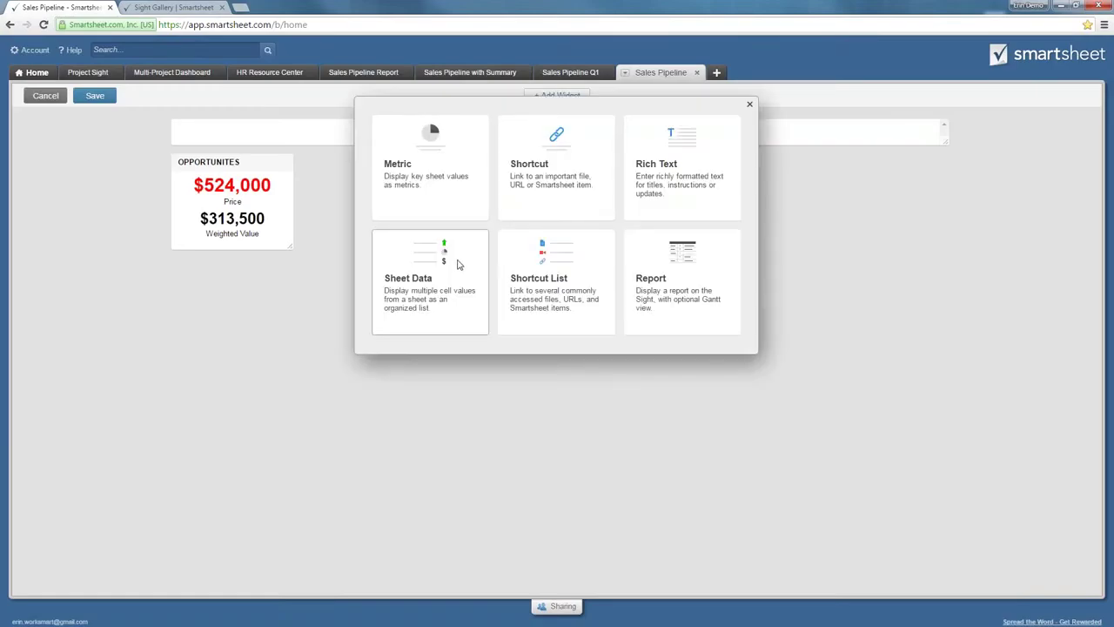
click(459, 264)
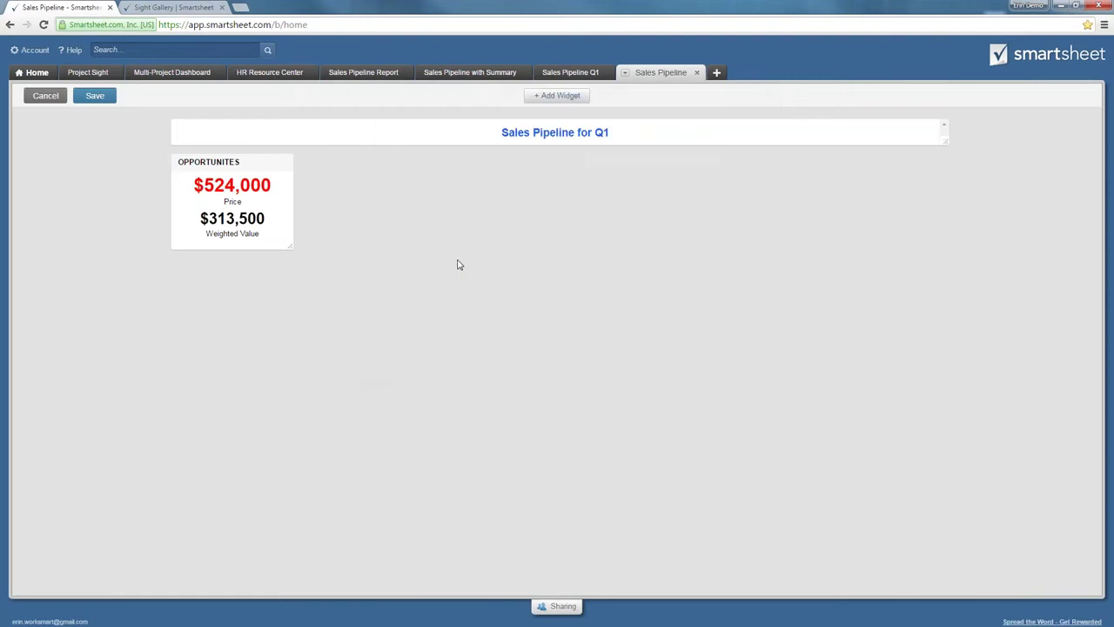
click(301, 219)
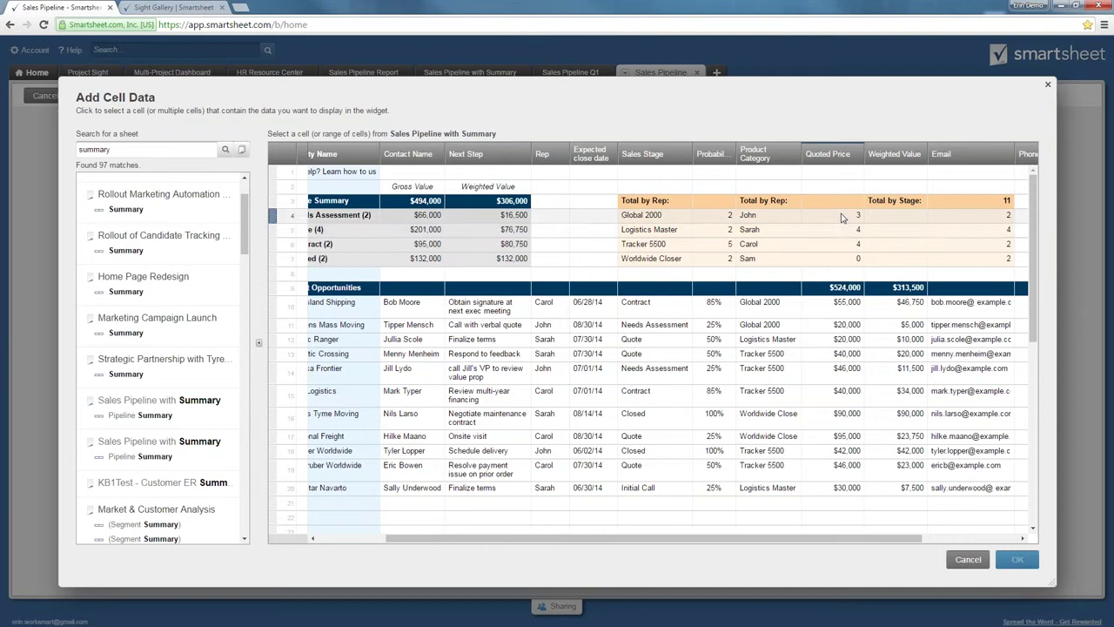
drag(836, 221, 843, 267)
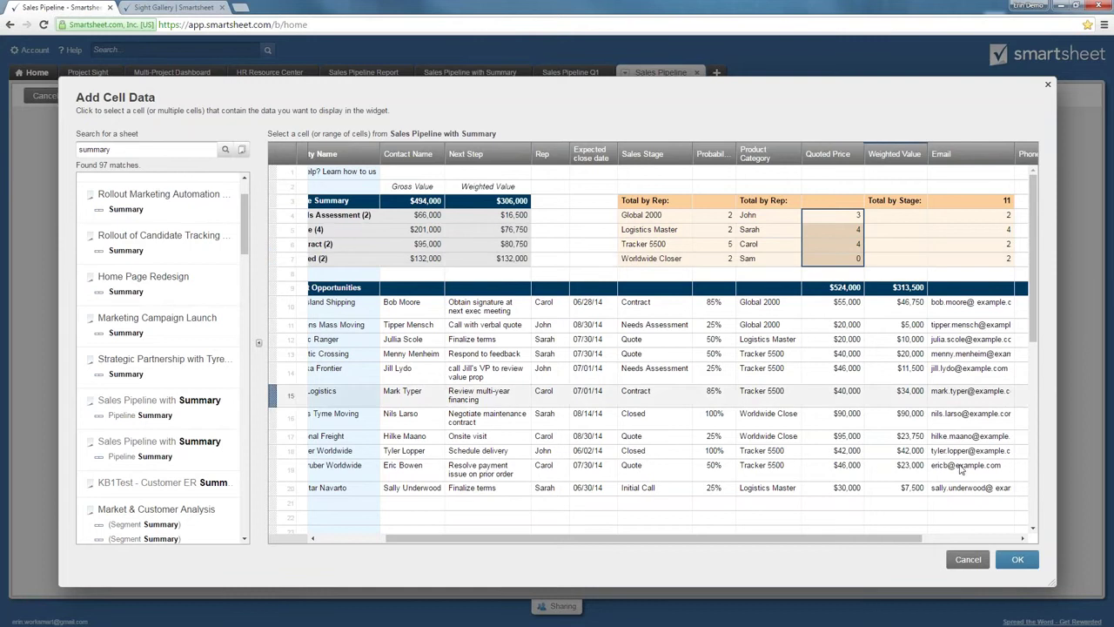
click(1018, 561)
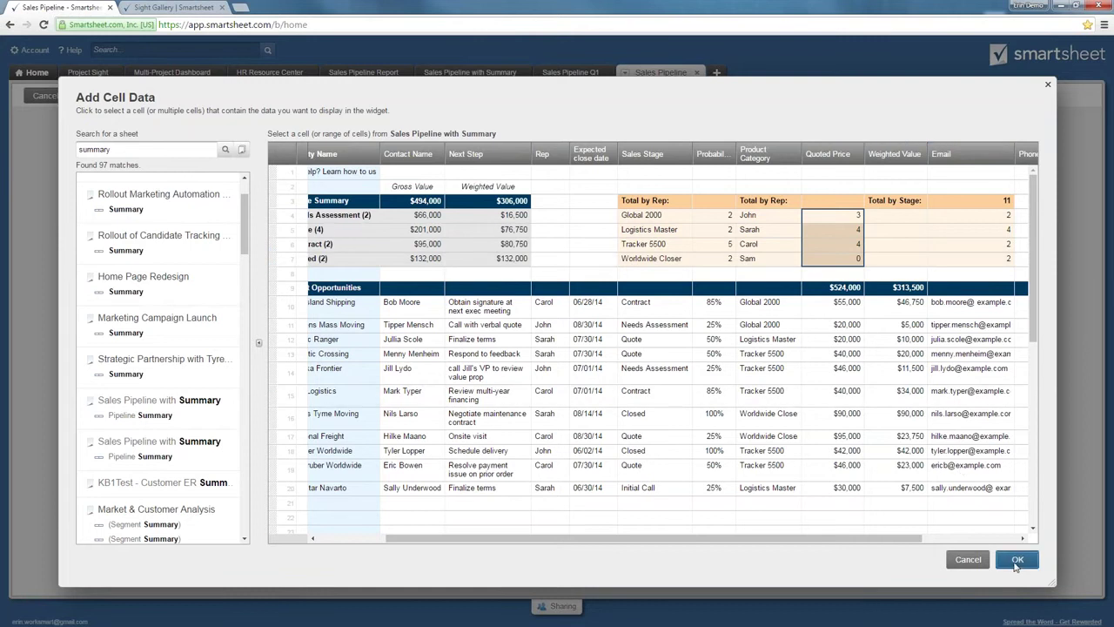
- Replace the four Quoted Price labels in the Sheet Data widget with the matching sales reps' first names, in sheet order
click(526, 283)
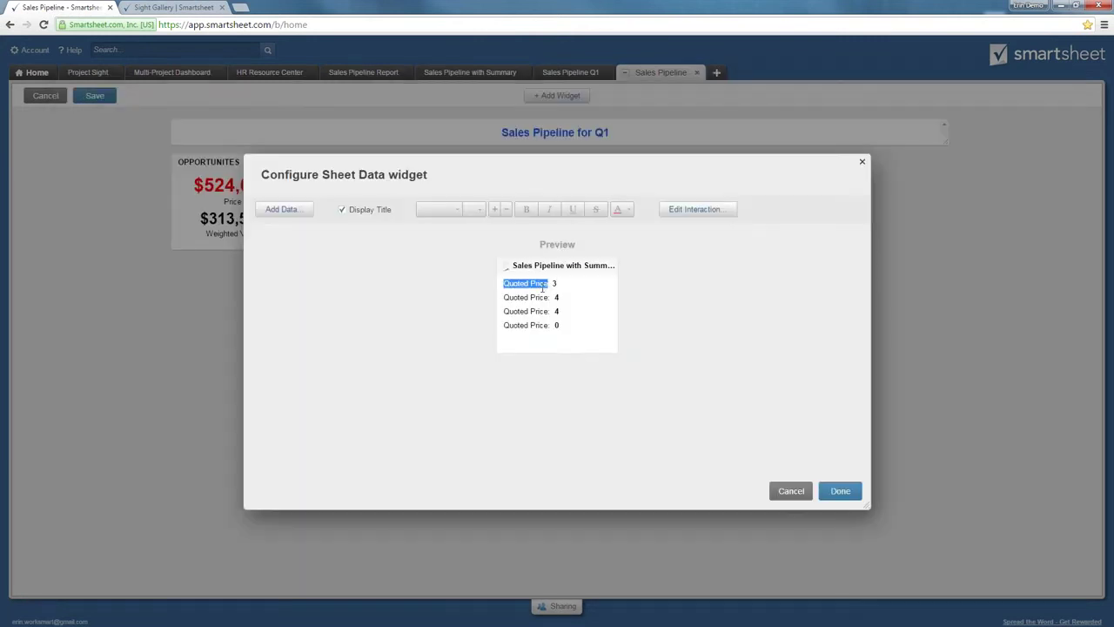
text(Jobs)
click(527, 296)
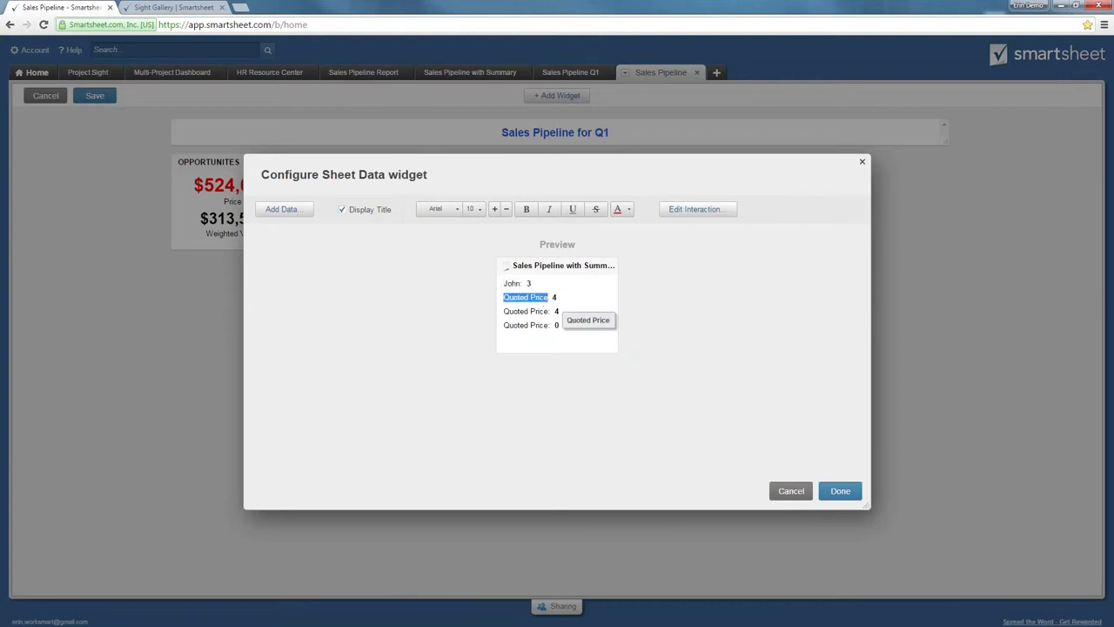
text(Sar)
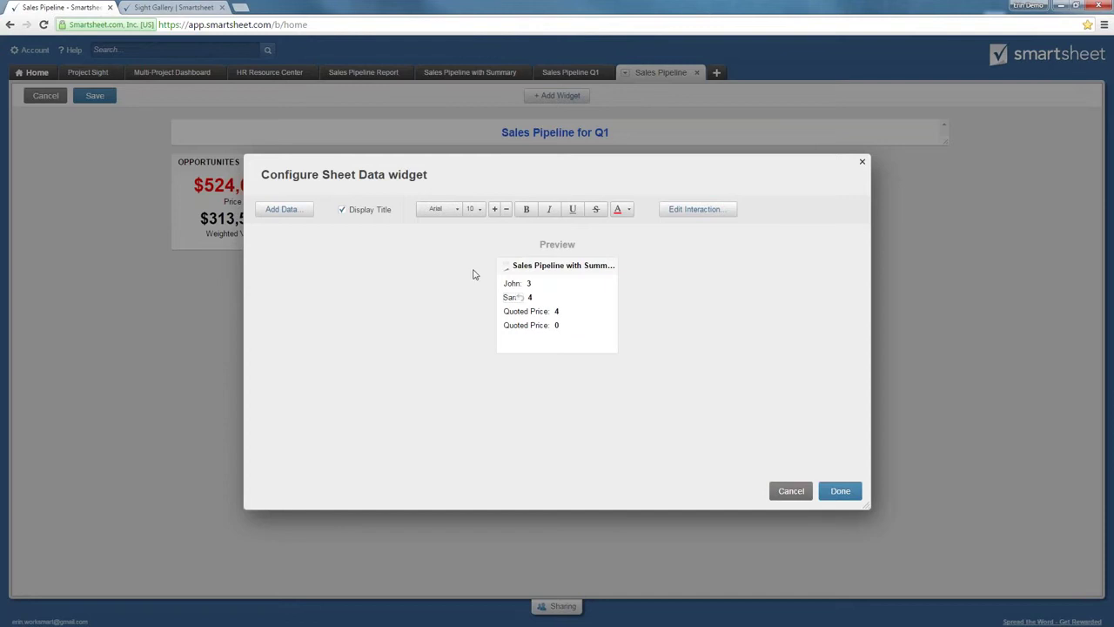
text(ah)
click(532, 307)
text(Carol)
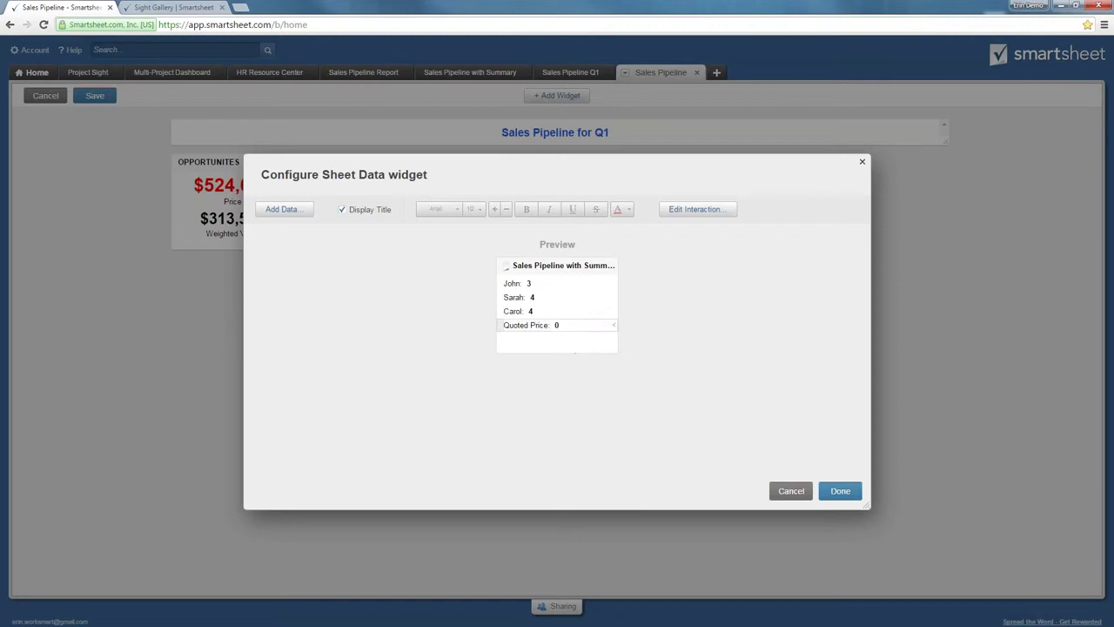
click(532, 324)
text(Sam)
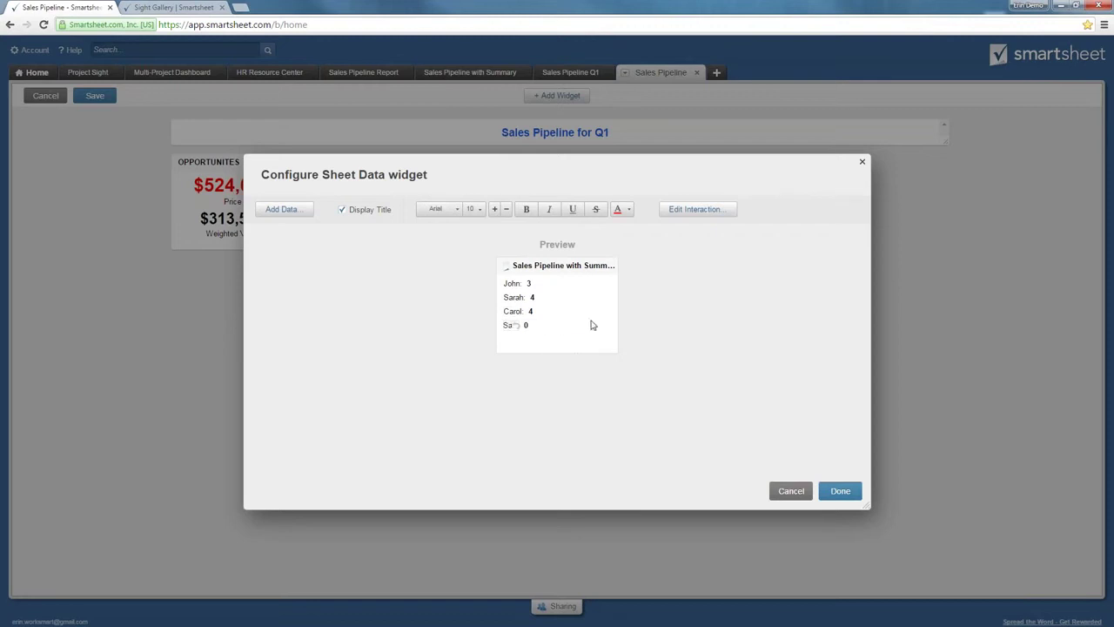
click(642, 296)
- Change the Sheet Data widget's title to "Sales by Rep" and finish its configuration
click(578, 265)
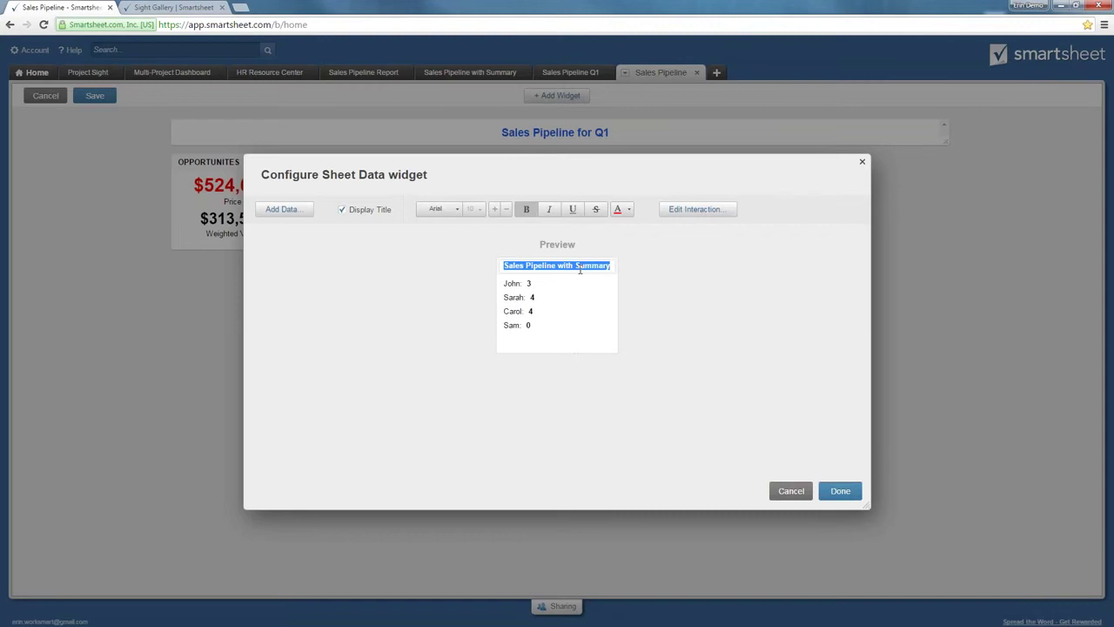
text(Sales)
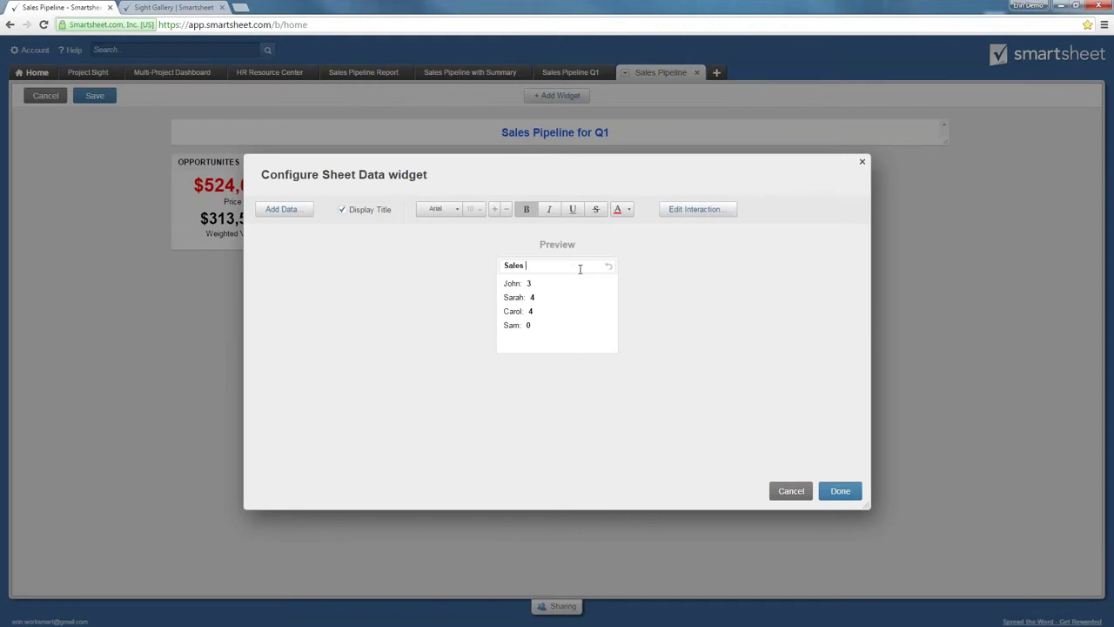
text( by Rep)
click(520, 283)
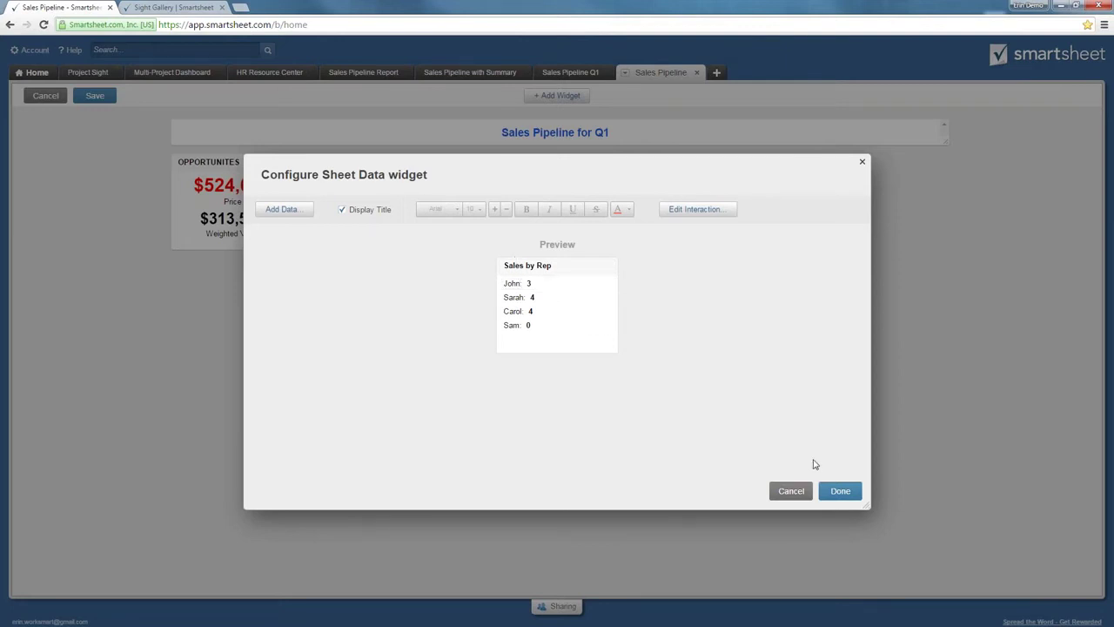
click(855, 493)
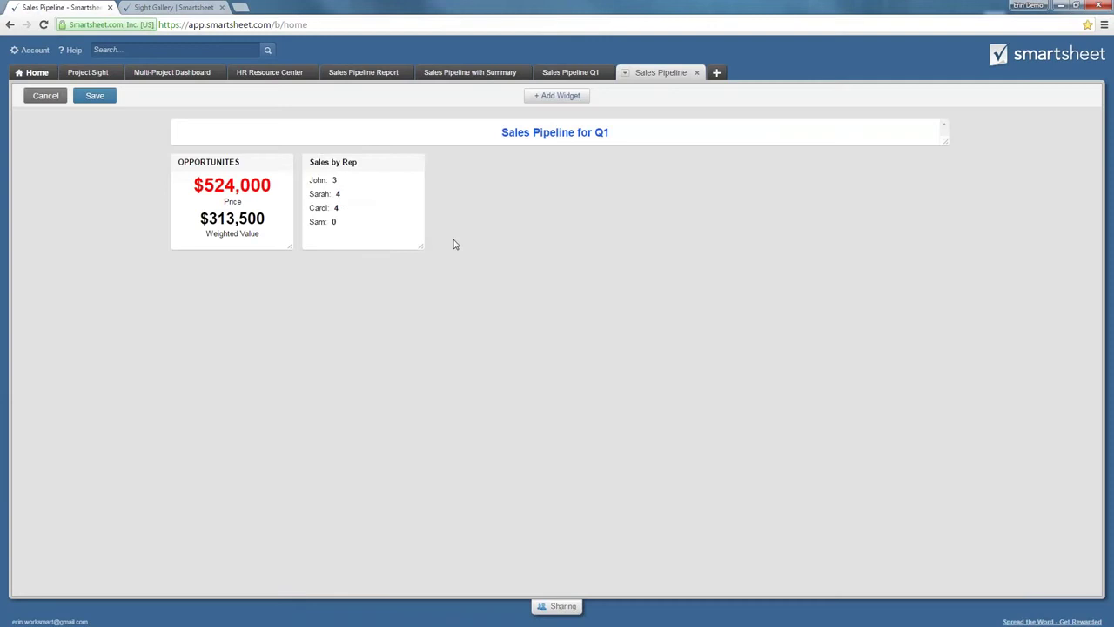
drag(405, 206, 445, 215)
mouse_move(354, 192)
click(537, 100)
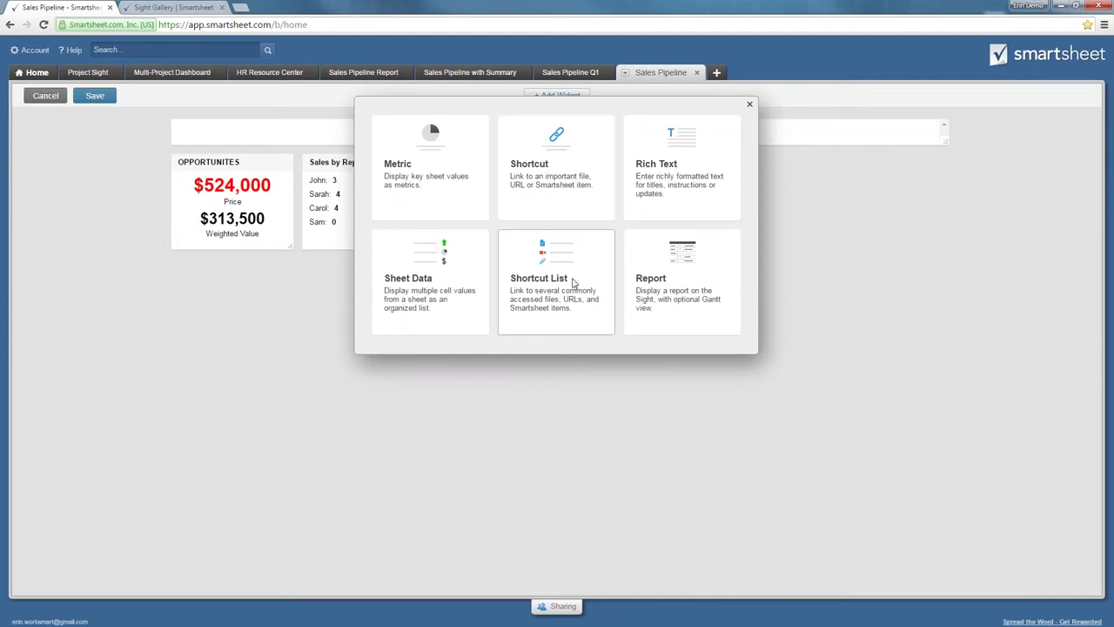
click(540, 187)
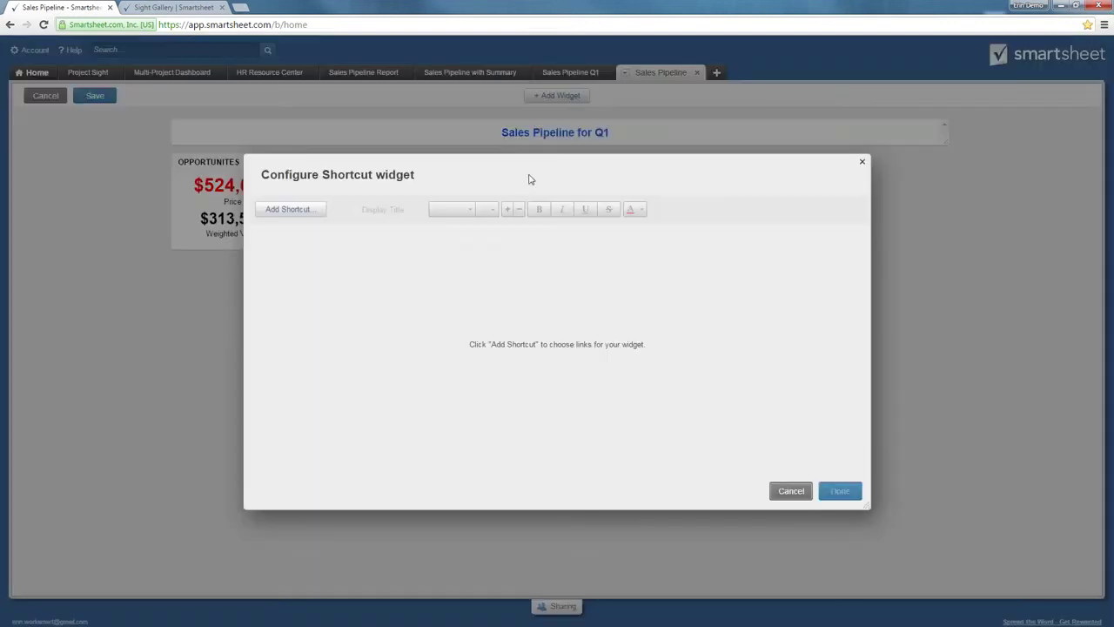
click(306, 212)
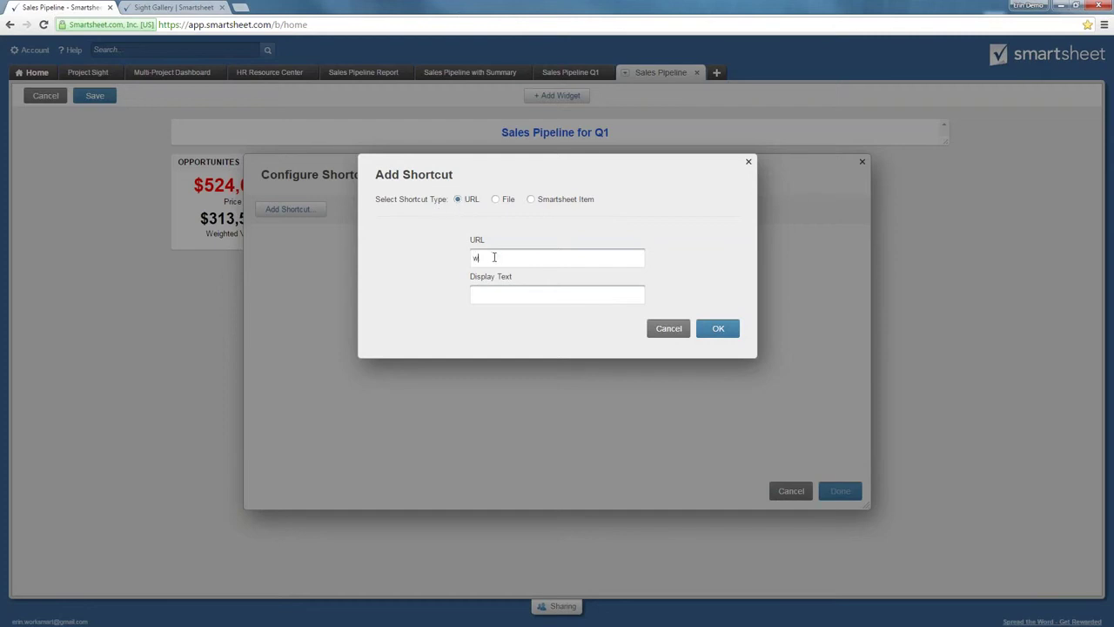
text(www.smartsheet.com)
click(494, 298)
text(Smartsheet)
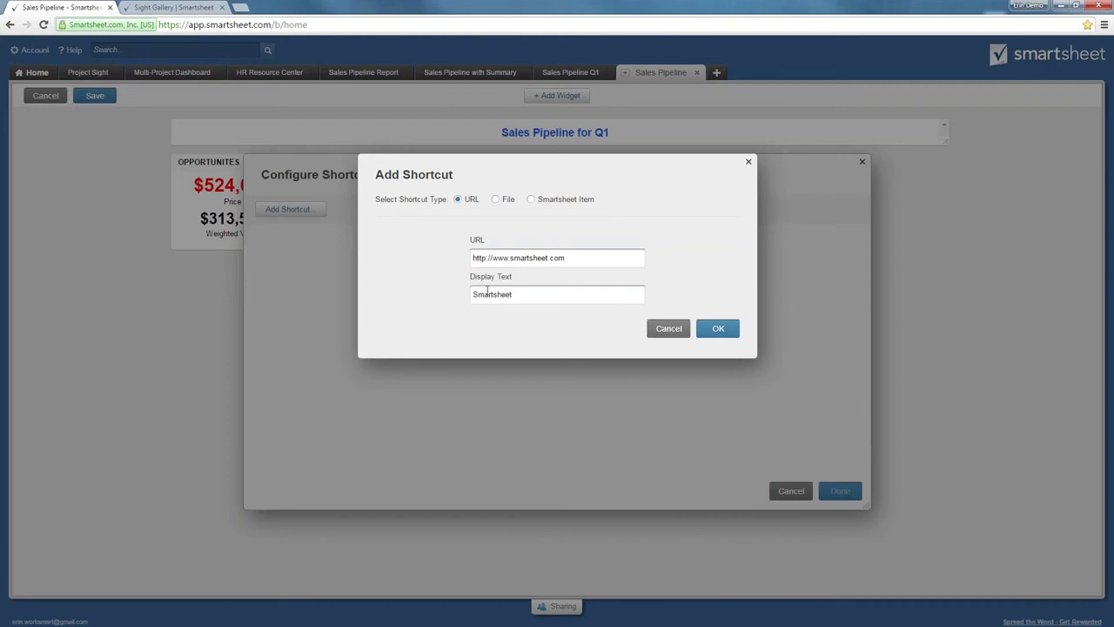
- Review the File attachment sources and the Smartsheet Item list as shortcut types, and return to the URL type
click(504, 199)
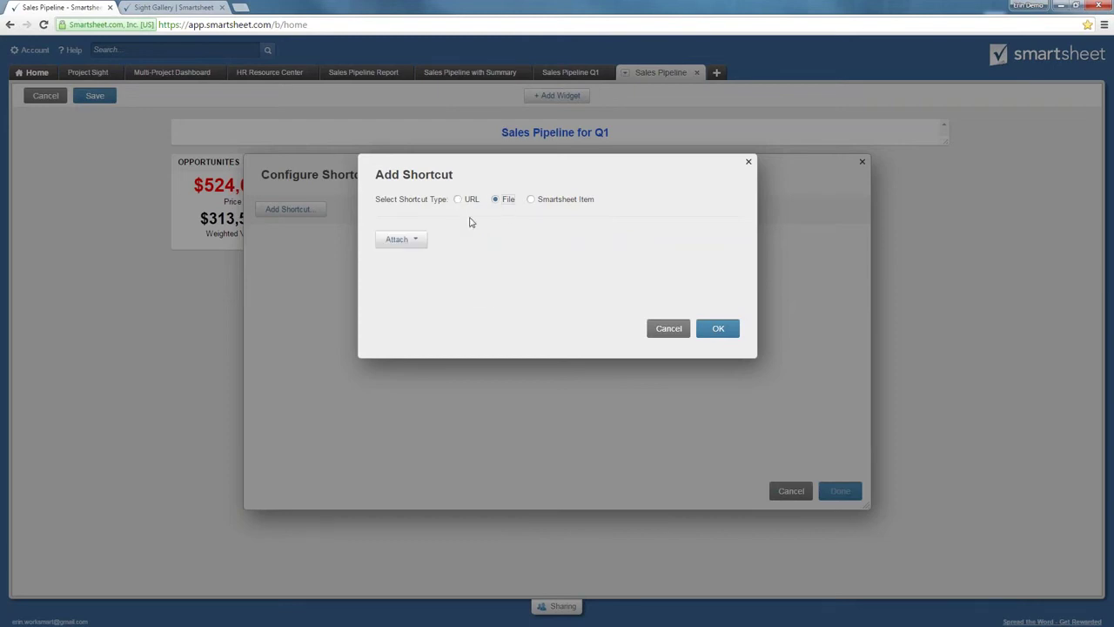
click(418, 239)
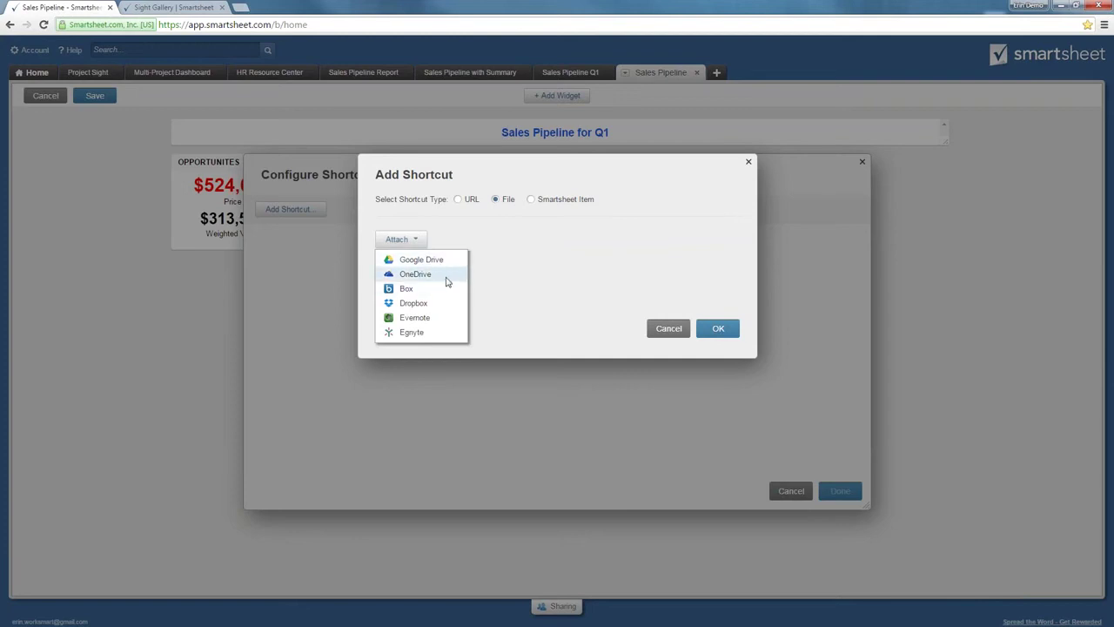
click(529, 201)
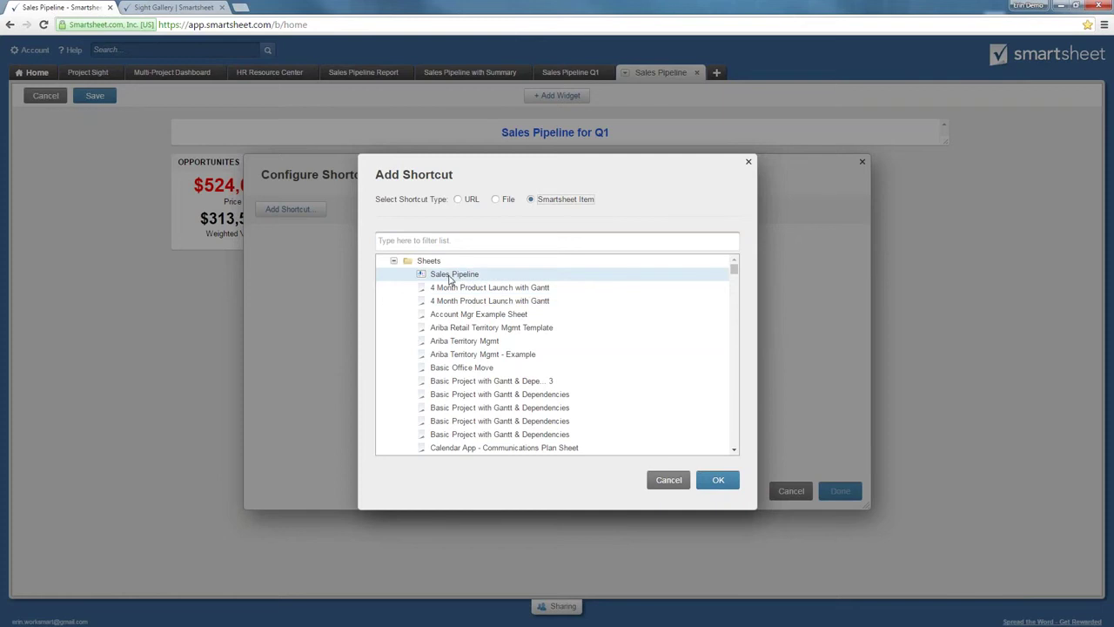
click(458, 200)
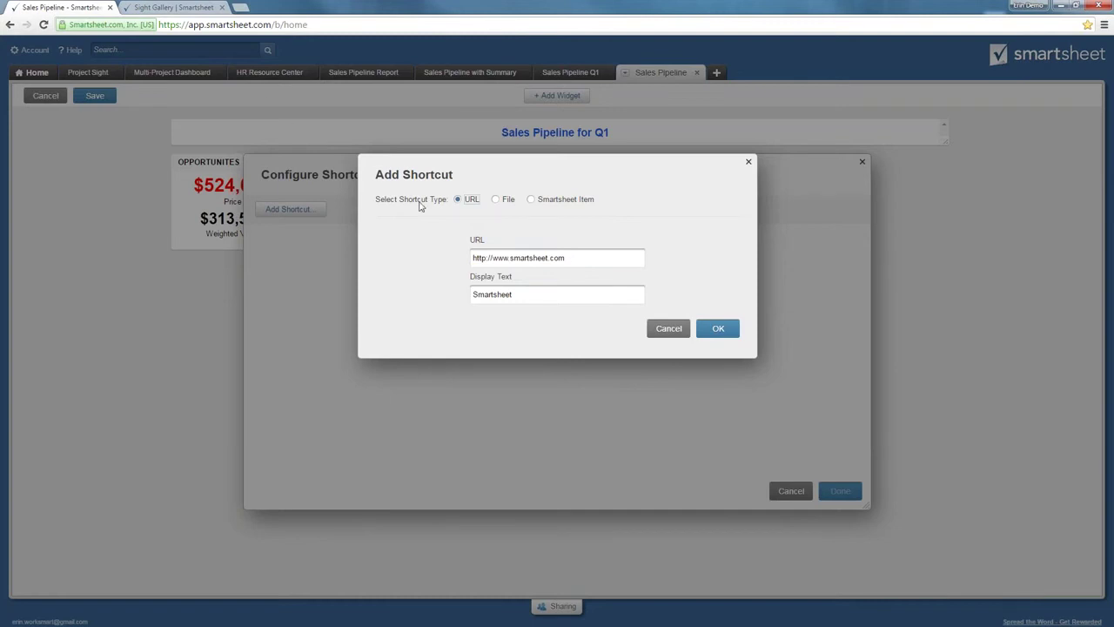
- Confirm the URL shortcut, finish the Shortcut widget, and increase its height to match the Sales by Rep widget
click(577, 261)
click(717, 330)
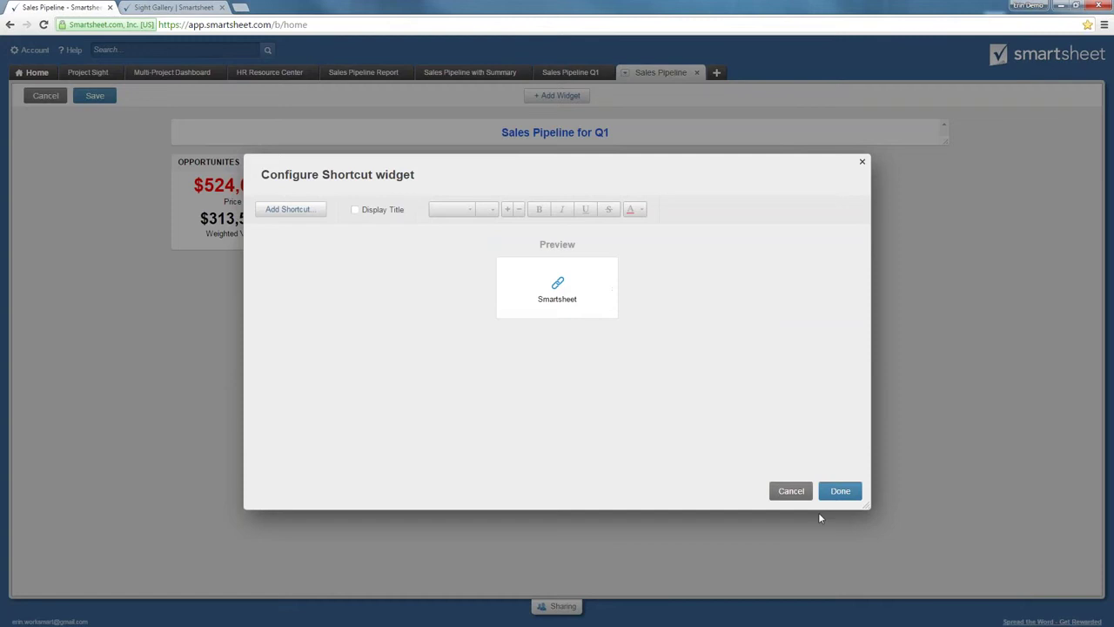
click(833, 491)
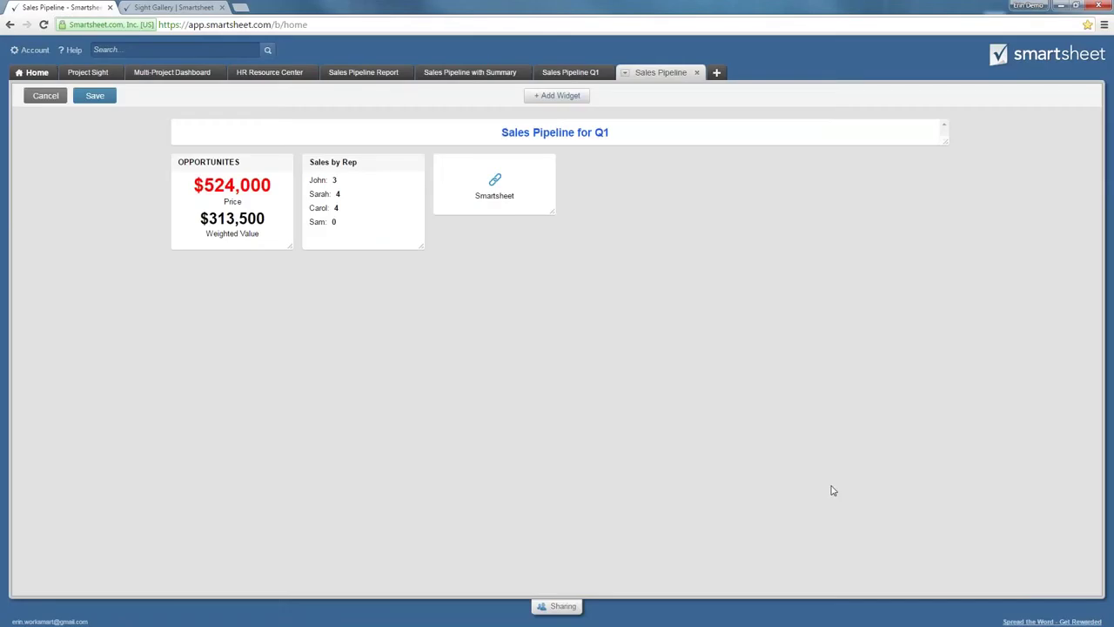
drag(553, 210, 545, 247)
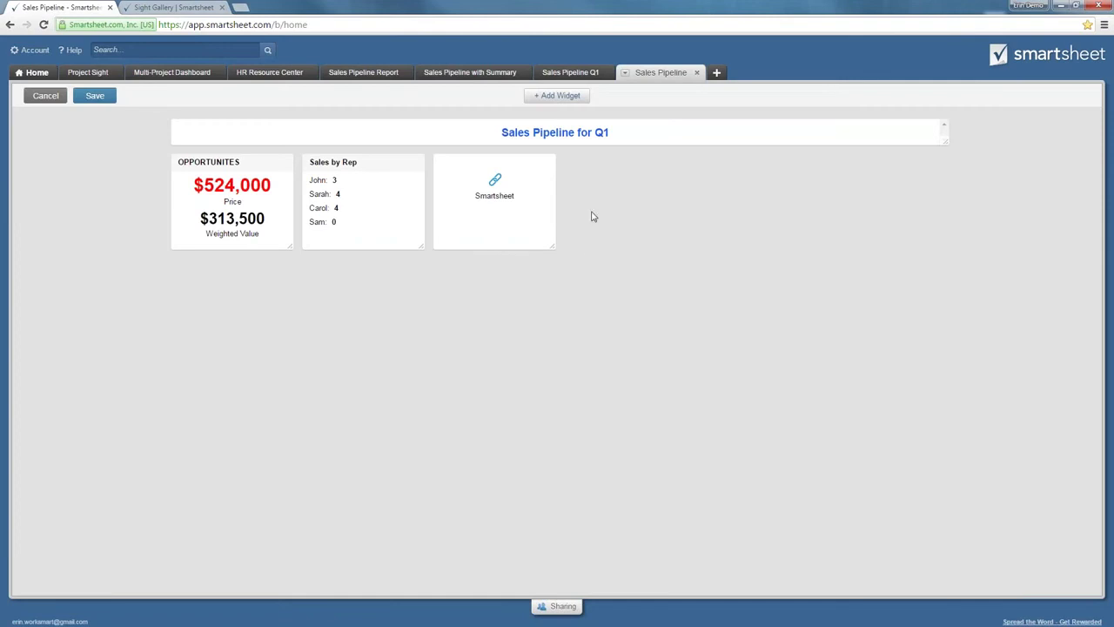
- Add a Report widget that displays the Sales Pipeline Report from the Sales Pipeline Sight Data folder
click(559, 96)
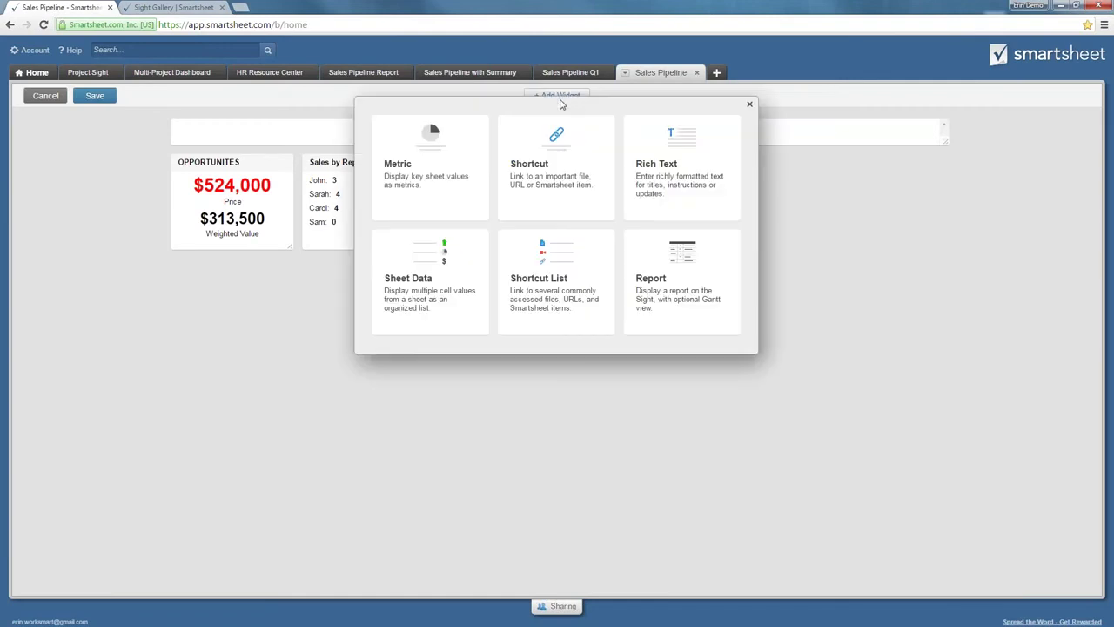
click(731, 265)
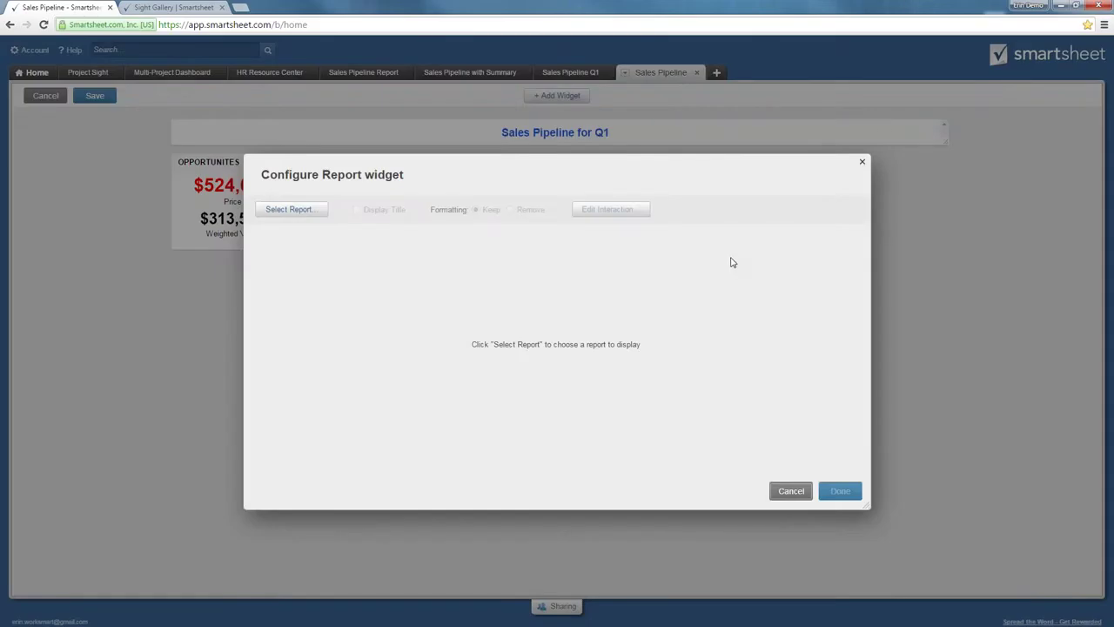
click(319, 214)
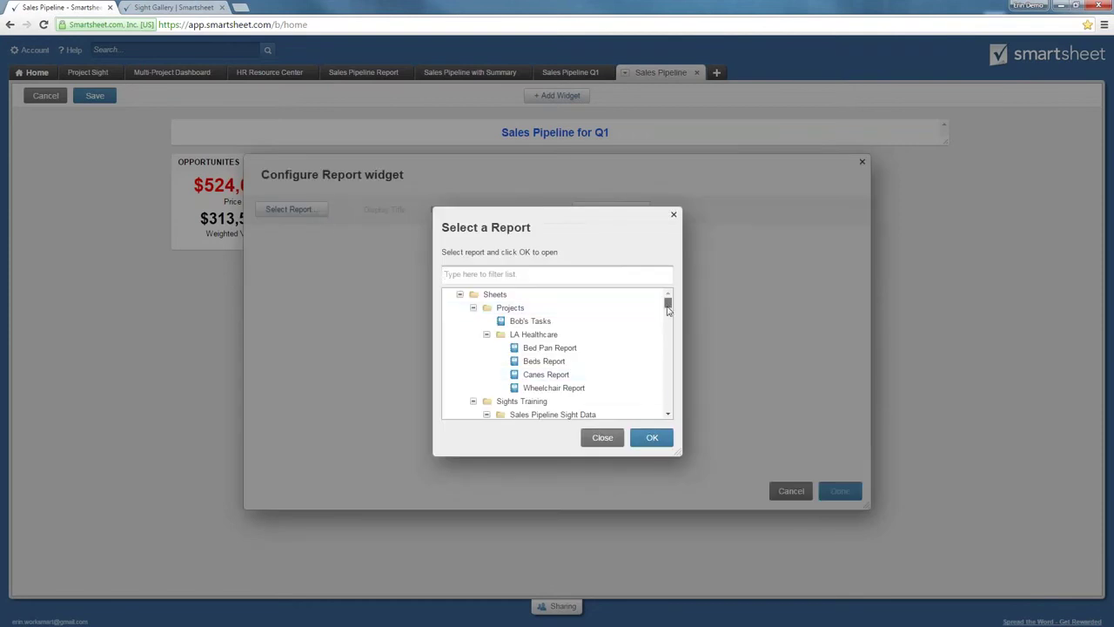
drag(668, 302, 668, 311)
click(618, 311)
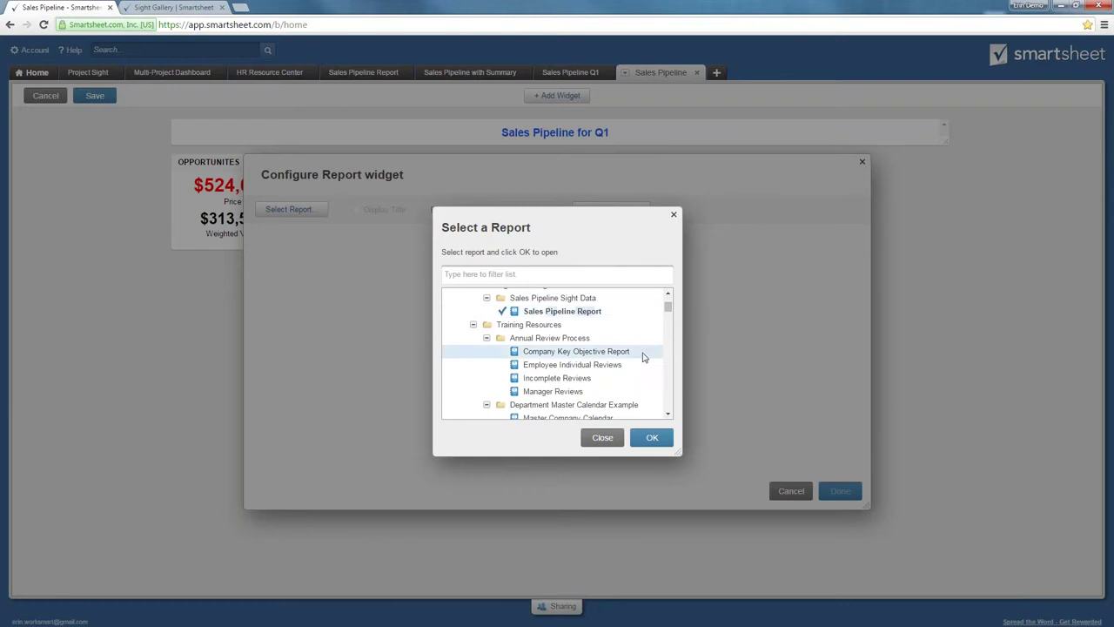
click(655, 437)
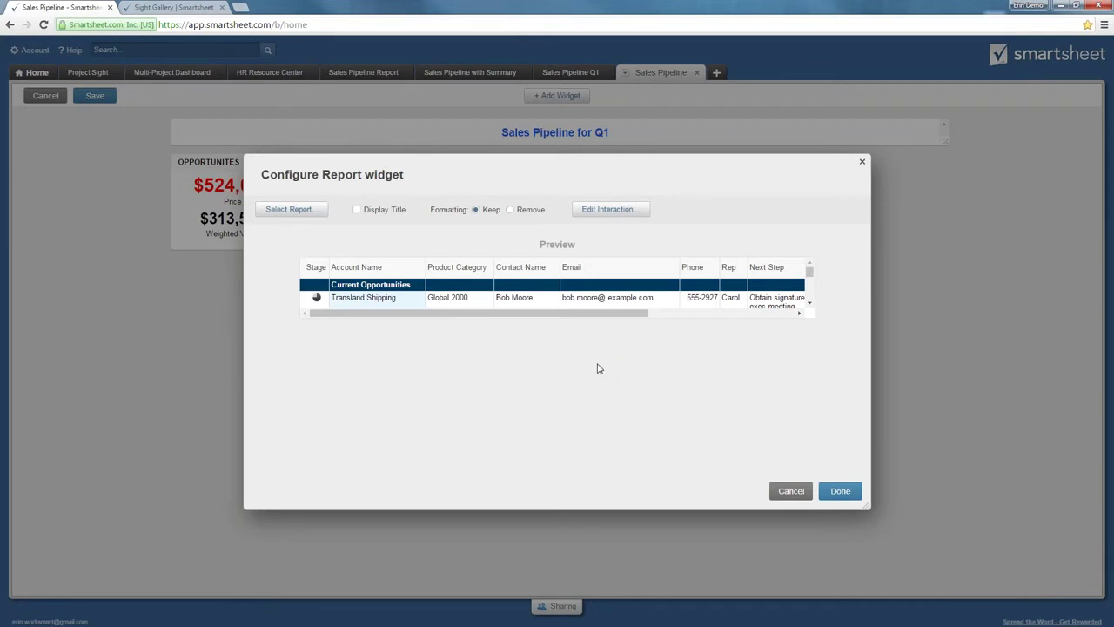
- Display the Report widget's title, try removing the report's formatting, and set Formatting back to Keep
click(358, 211)
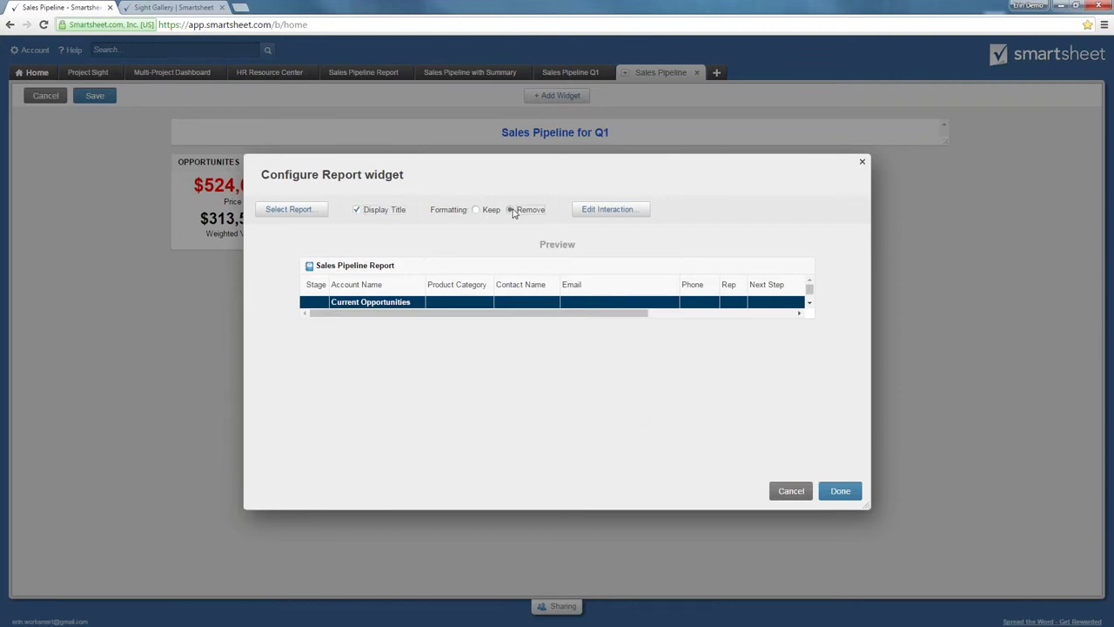
click(512, 211)
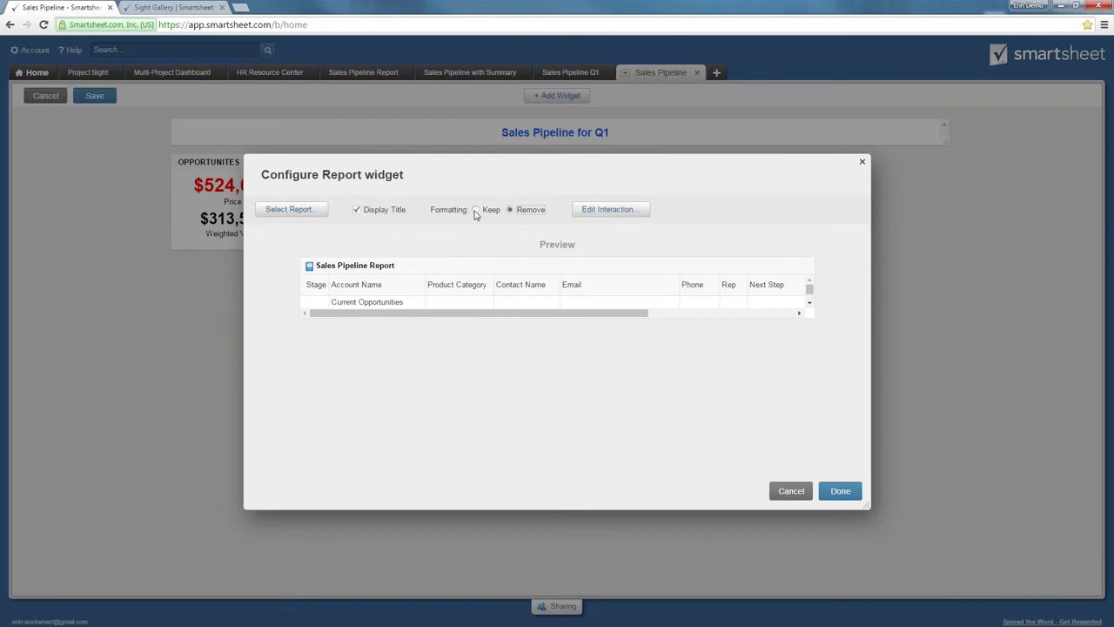
click(477, 212)
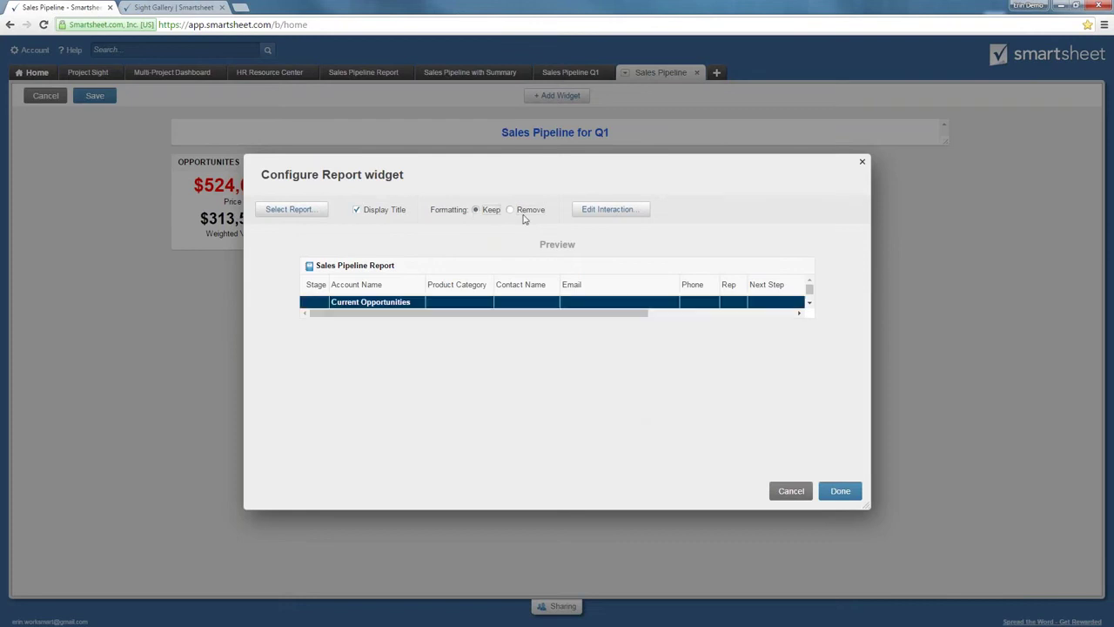
- Set the Report widget's interaction to open the source report when the widget is clicked on
click(589, 217)
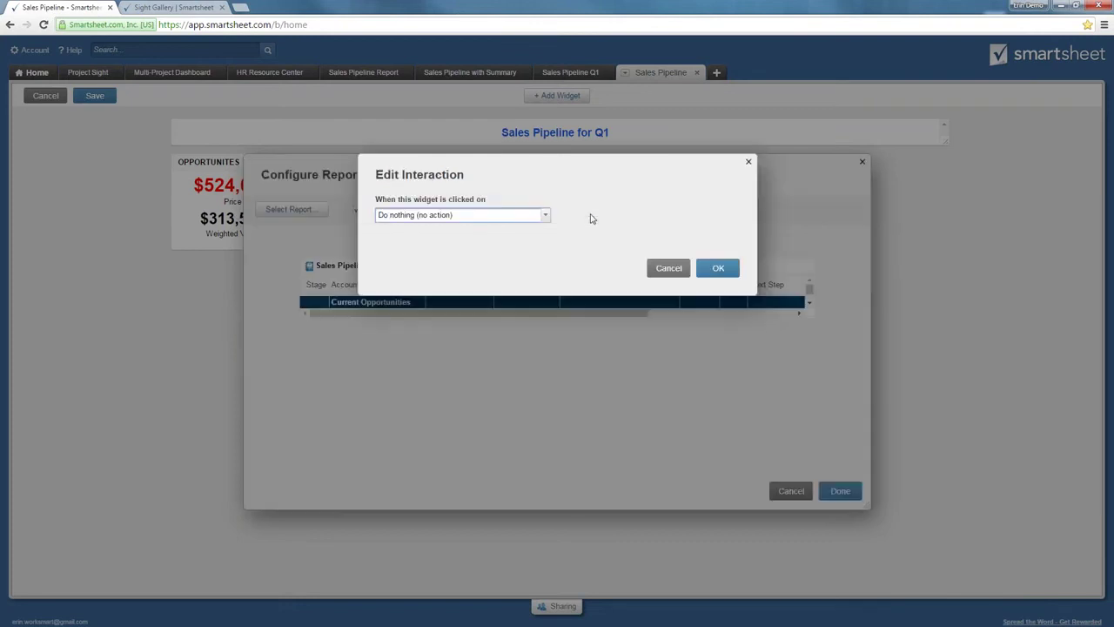
click(545, 215)
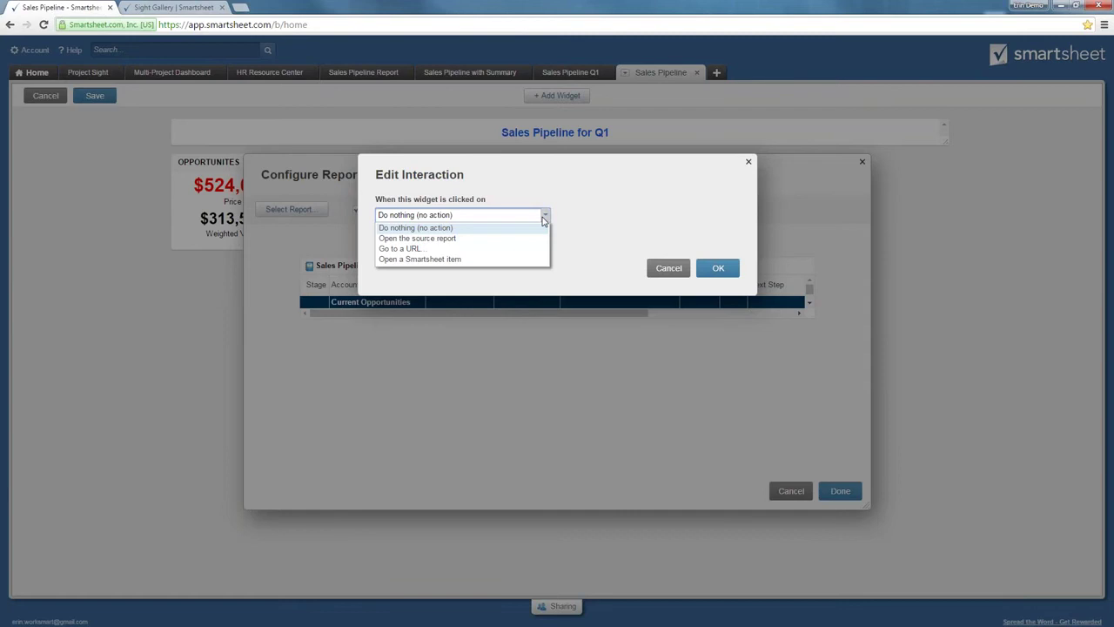
click(482, 238)
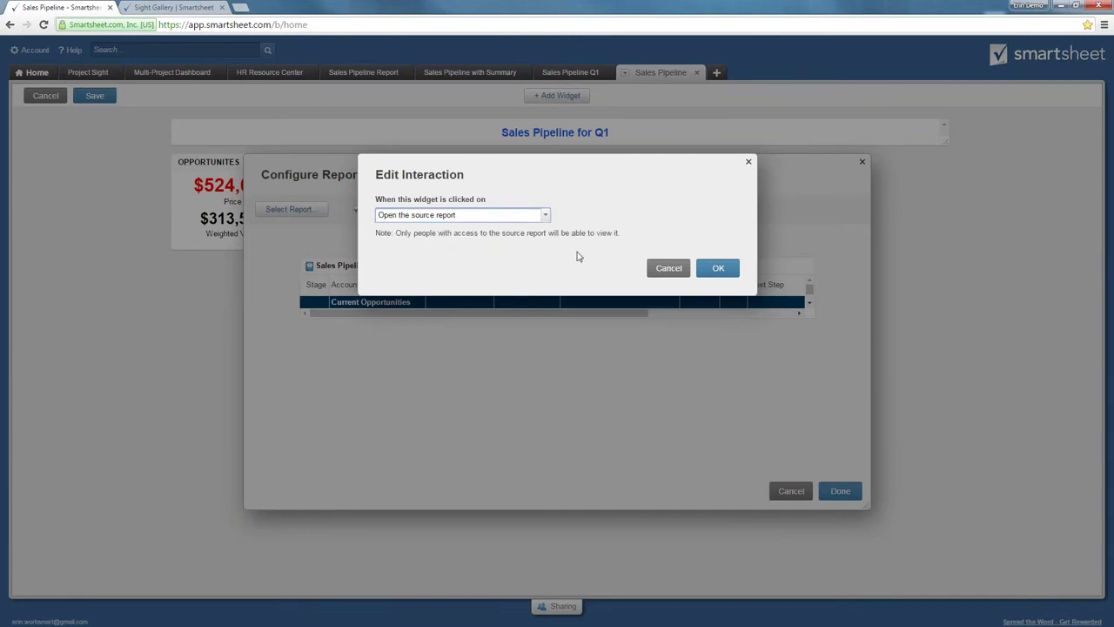
click(718, 270)
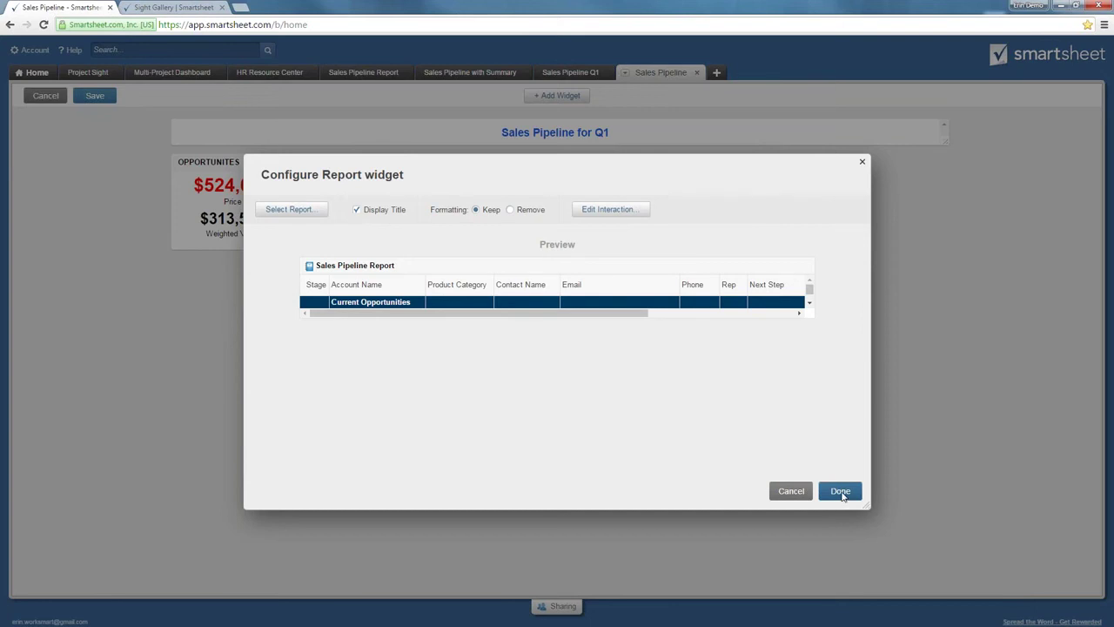
- Finish the Report widget and enlarge it to the title banner's full width, tall enough to show all report rows
click(841, 490)
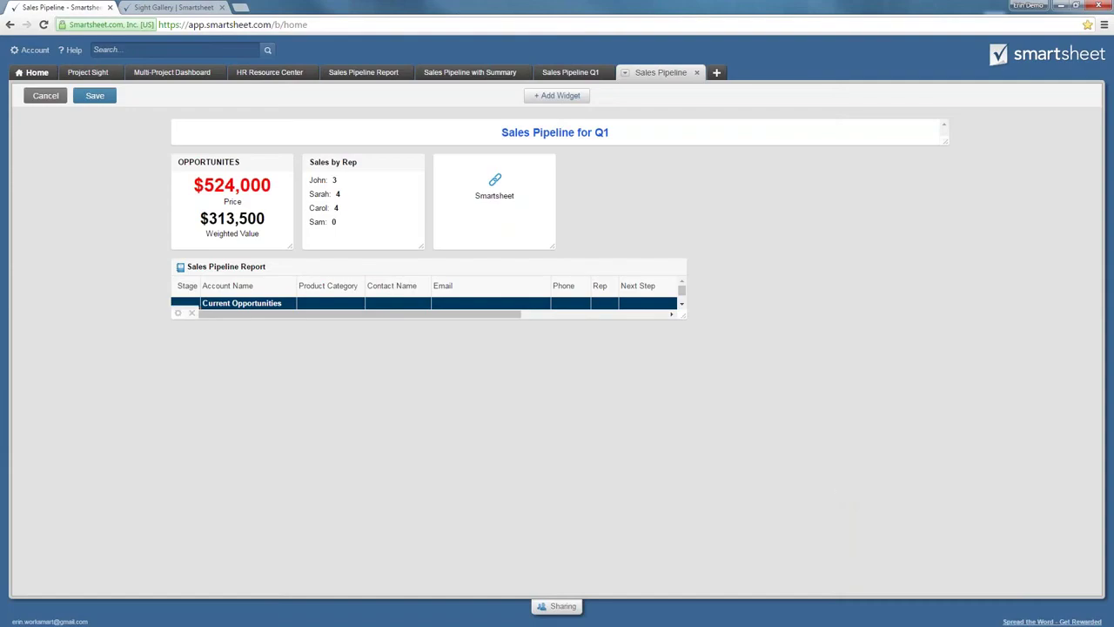
drag(683, 316, 949, 536)
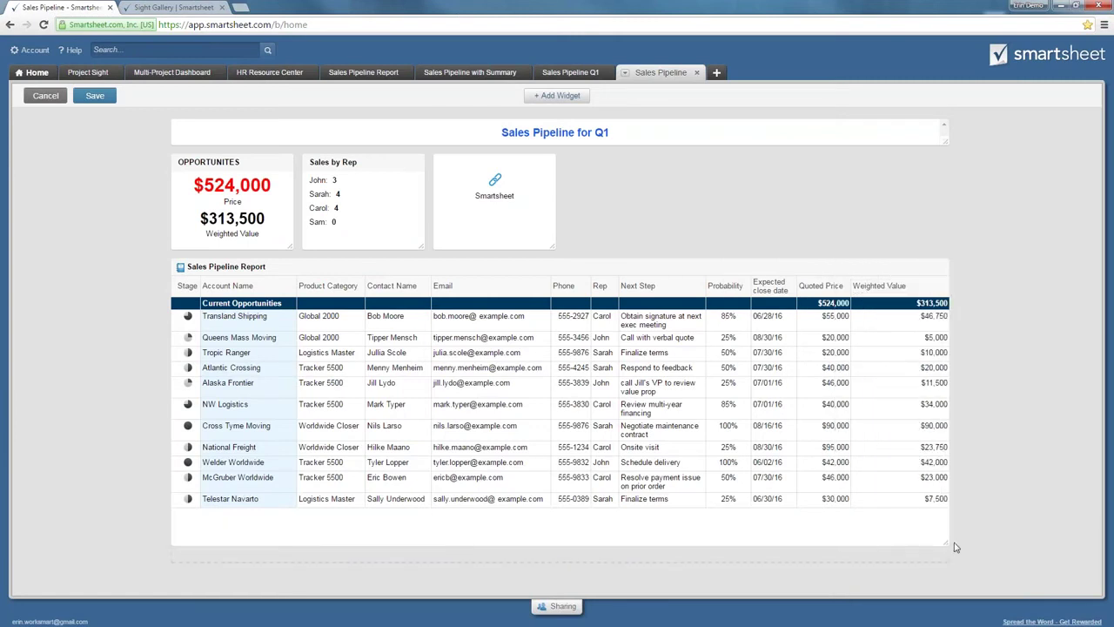
drag(953, 545, 965, 522)
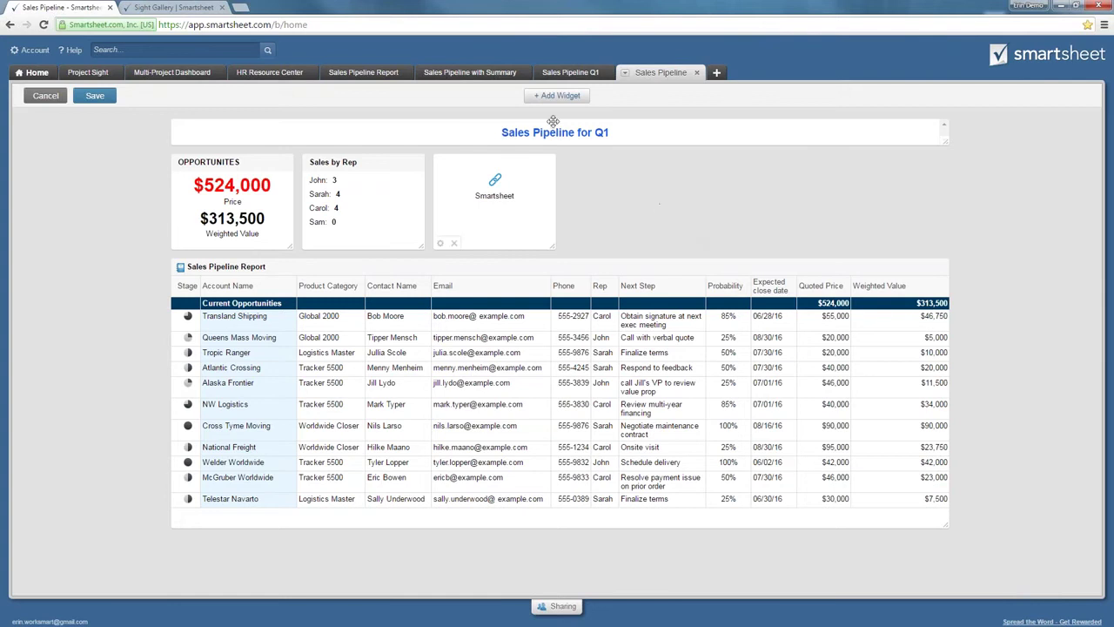
- Review the sharing settings of the Sales Pipeline Q1 Sight, including the permission levels available for invited collaborators, and close them
click(574, 73)
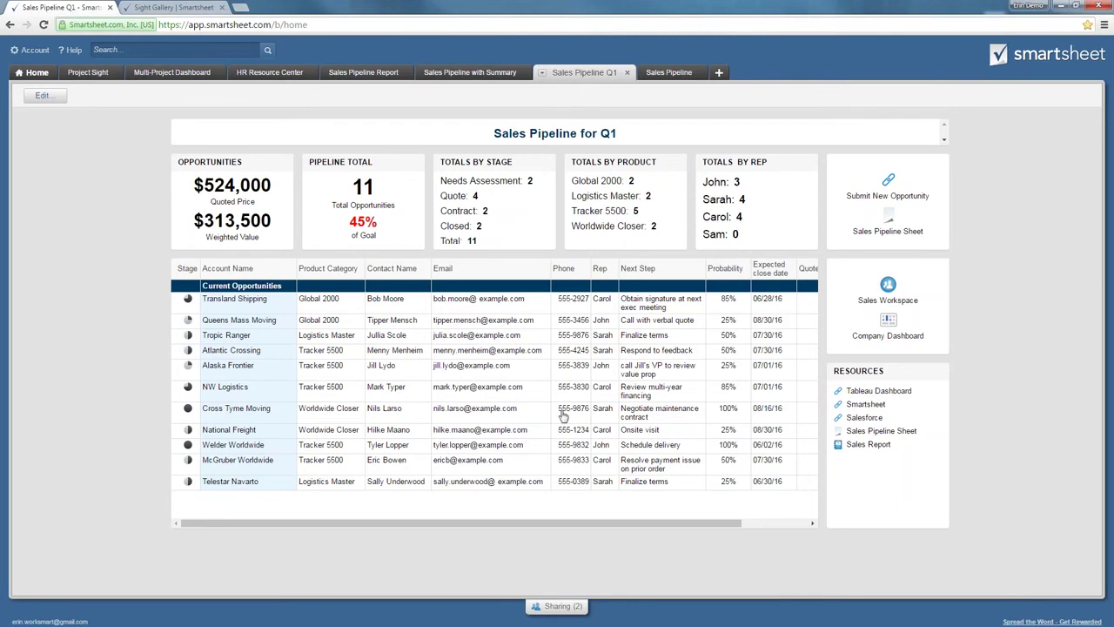
click(564, 610)
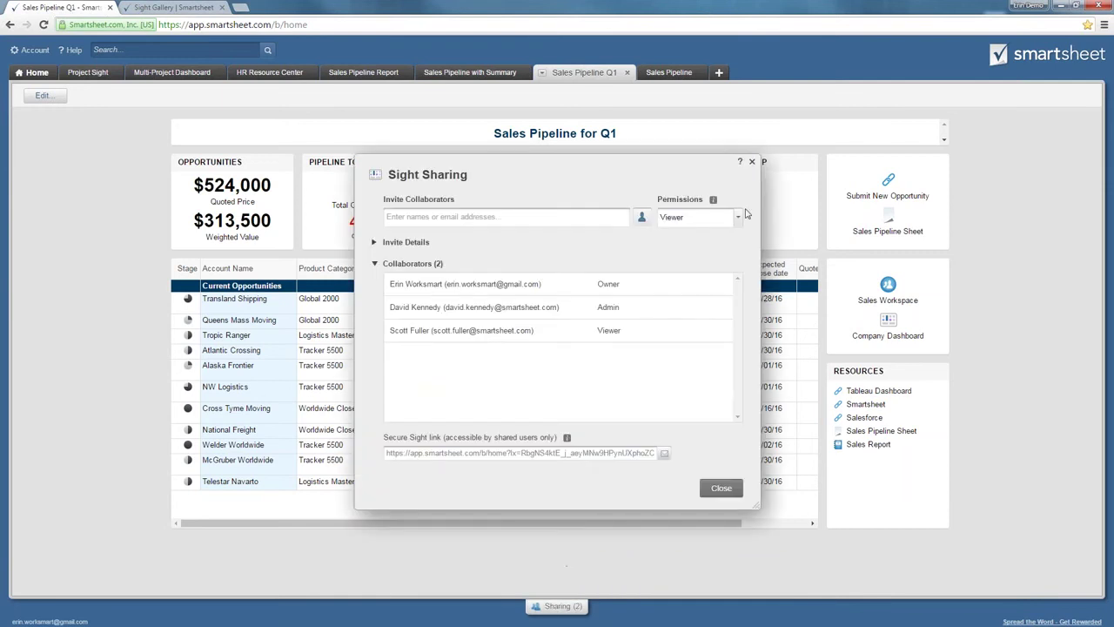
click(738, 218)
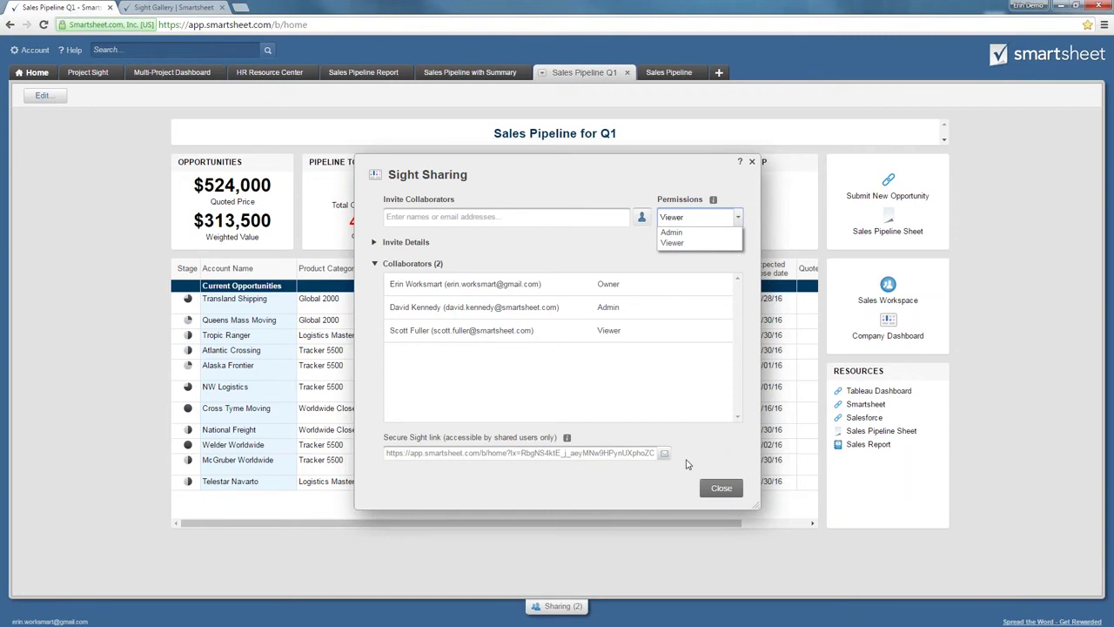
click(721, 487)
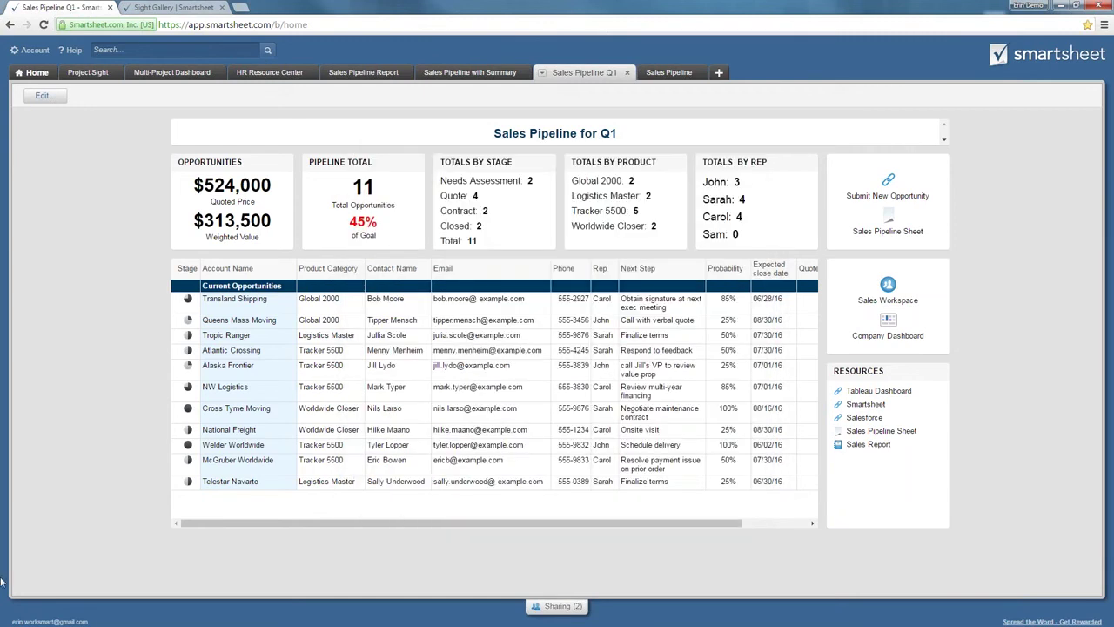